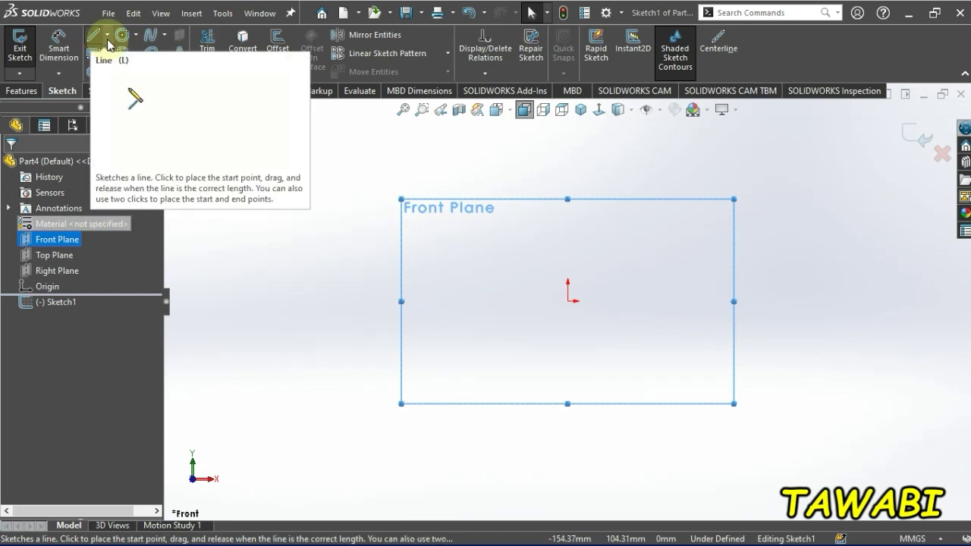
# - Sketch a vertical centerline about 71 mm long upward from the origin on the Front Plane
pyautogui.click(108, 36)
pyautogui.click(129, 68)
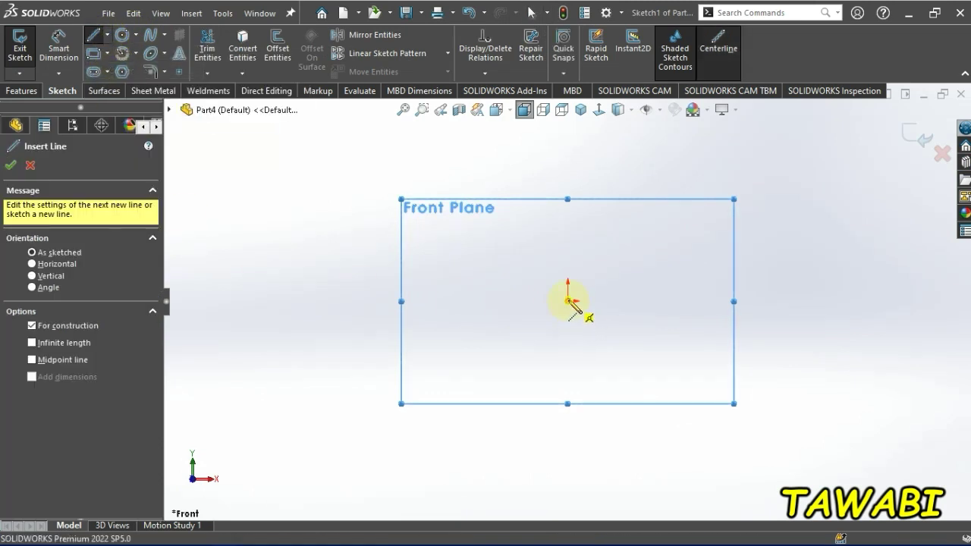
pyautogui.moveTo(567, 301)
pyautogui.mouseDown()
pyautogui.moveTo(589, 195)
pyautogui.moveTo(567, 170)
pyautogui.mouseUp()
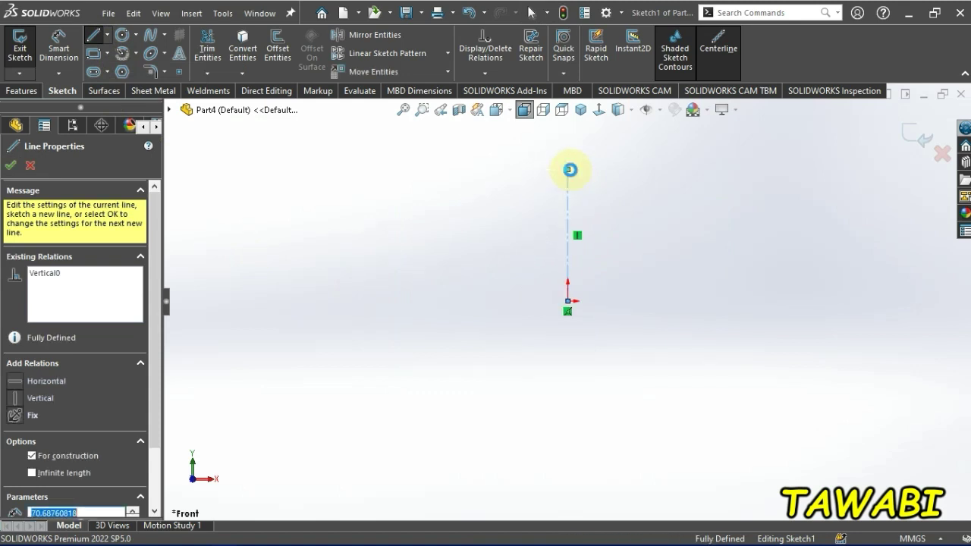
pyautogui.press('Escape')
# - Sketch a solid vertical line about 71 mm long, roughly 24 mm to the left of the centerline and level with it
pyautogui.click(107, 35)
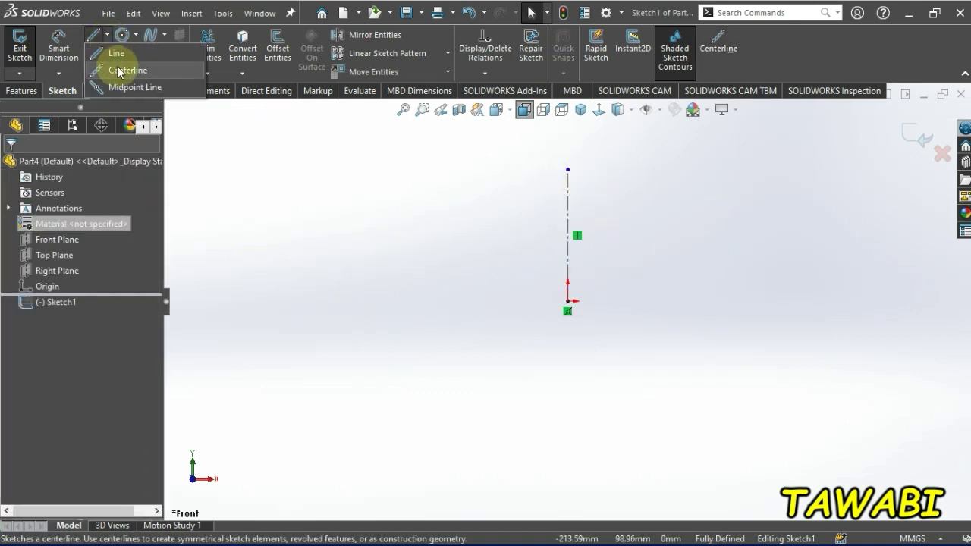
pyautogui.click(116, 53)
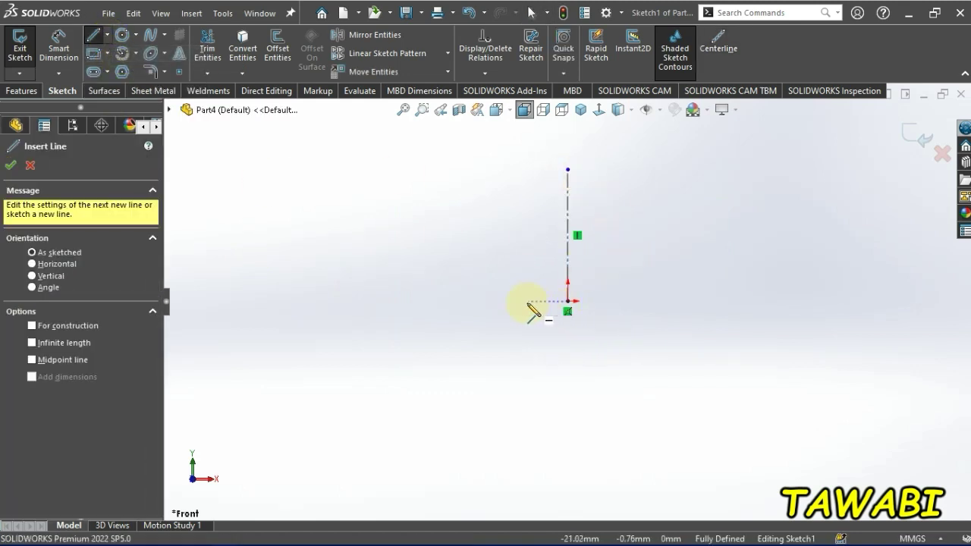
pyautogui.moveTo(523, 301)
pyautogui.mouseDown()
pyautogui.moveTo(536, 240)
pyautogui.moveTo(522, 170)
pyautogui.mouseUp()
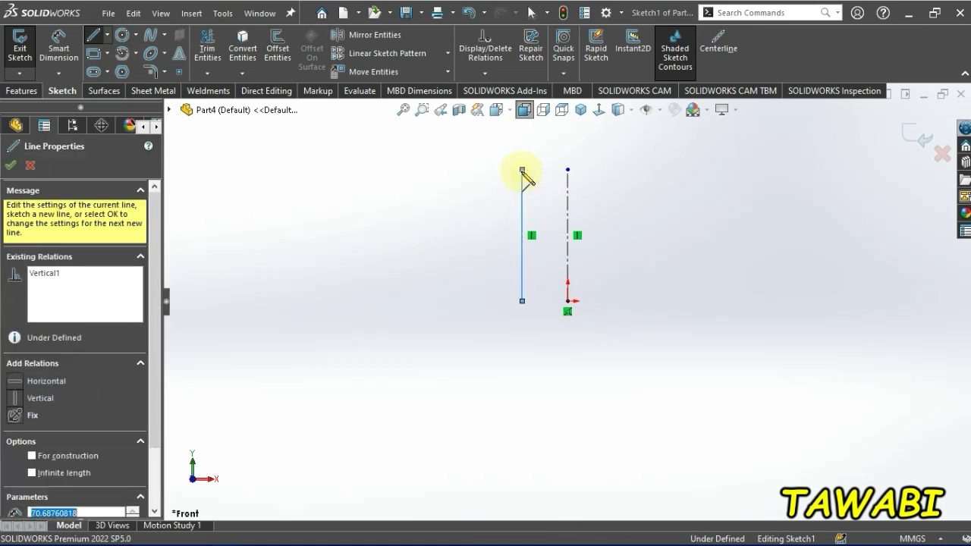
pyautogui.press('Escape')
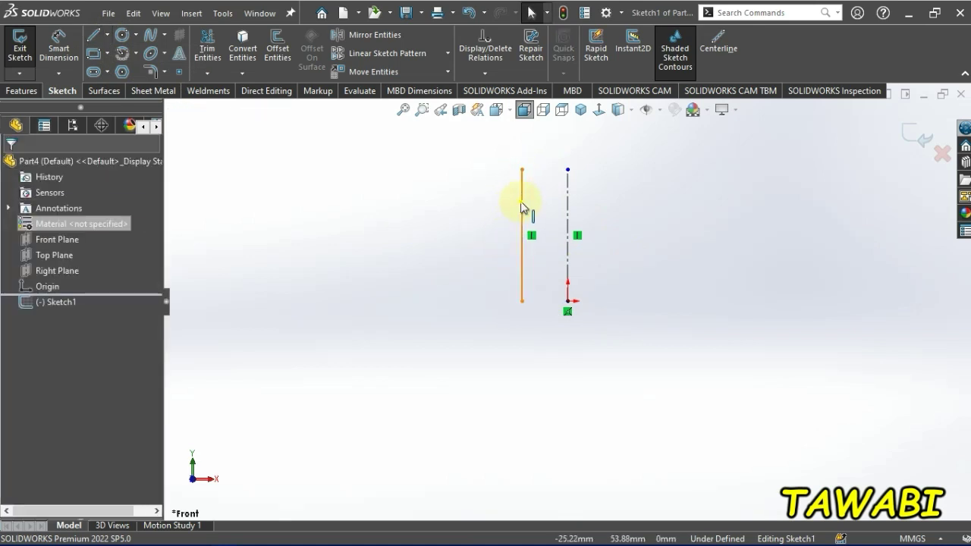
# - Add an Equal relation between the solid vertical line and the centerline
pyautogui.click(521, 203)
pyautogui.keyDown('ctrl'); pyautogui.click(568, 216); pyautogui.keyUp('ctrl')
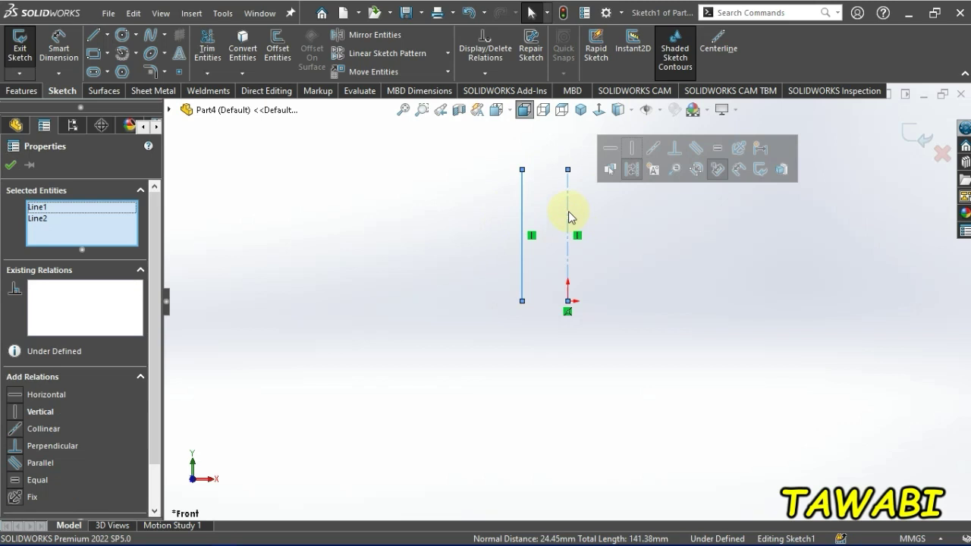
pyautogui.click(716, 148)
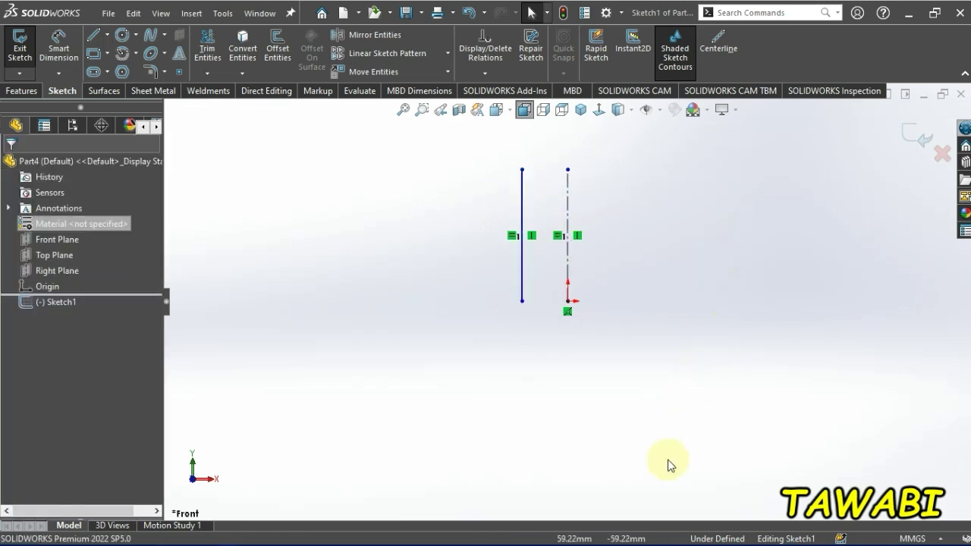
# - Dimension the solid vertical line's length and set it to 117 mm
pyautogui.click(58, 48)
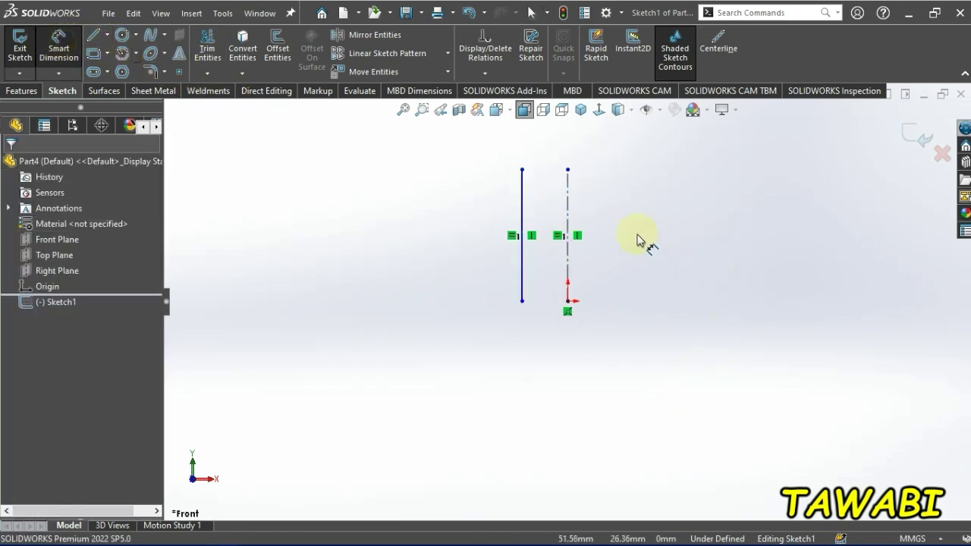
pyautogui.click(523, 211)
pyautogui.click(647, 216)
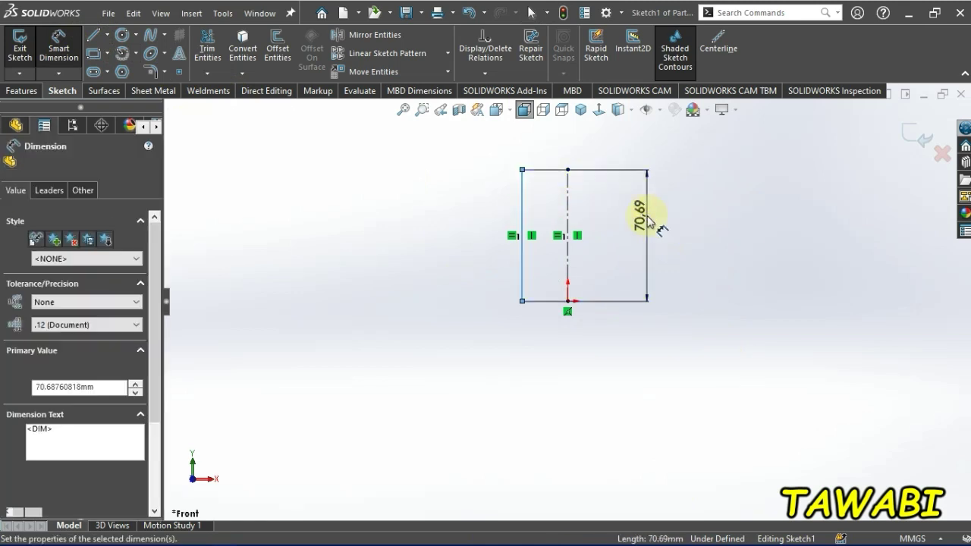
pyautogui.write('117')
pyautogui.press('Return')
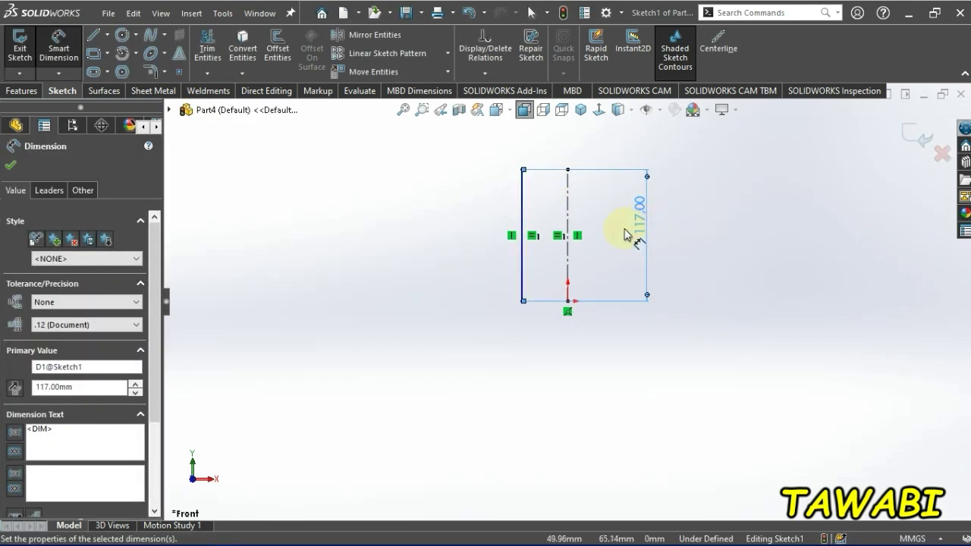
pyautogui.press('Escape')
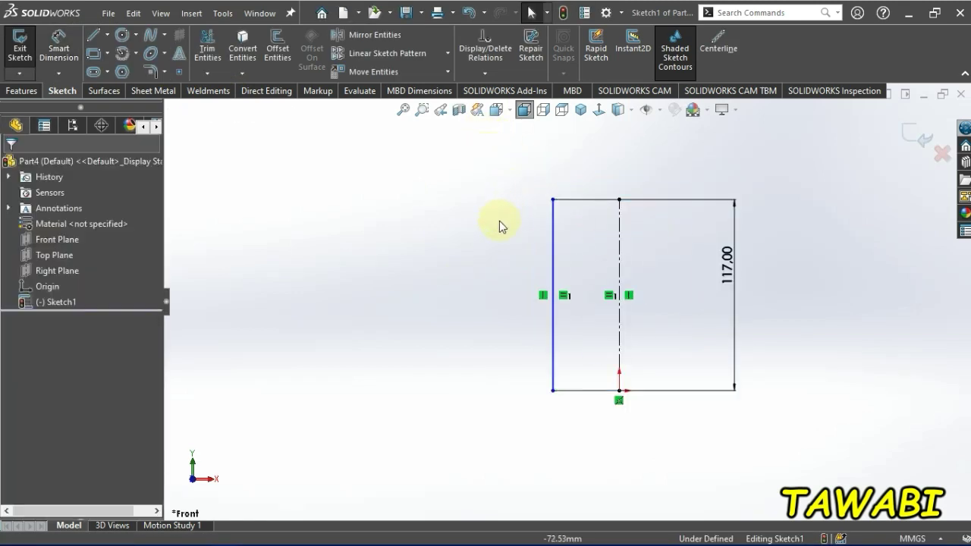
# - Sketch the stepped flange outline leftward from the solid line's upper end, with a step down about 14 mm, an outer edge and a horizontal underside
pyautogui.click(108, 36)
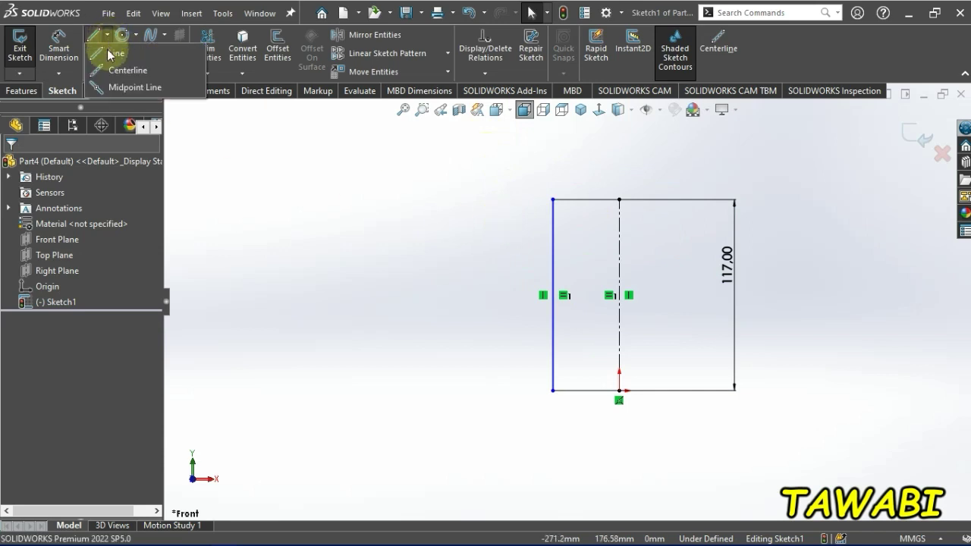
pyautogui.click(125, 56)
pyautogui.click(553, 199)
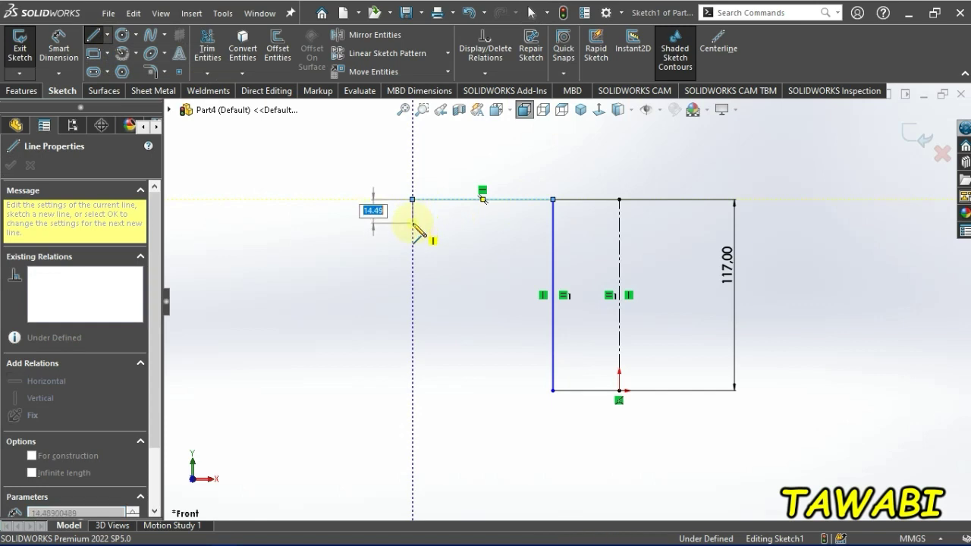
pyautogui.click(413, 222)
pyautogui.click(344, 222)
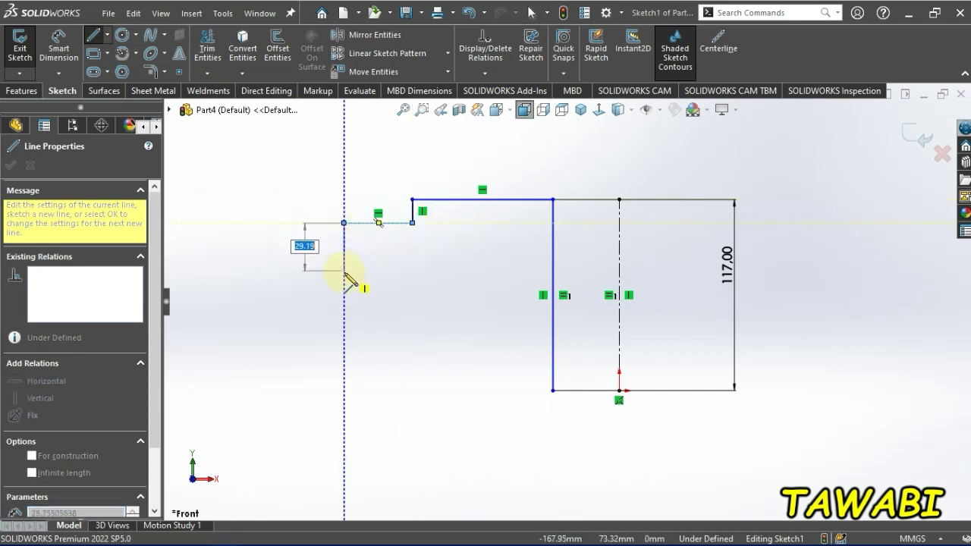
pyautogui.click(343, 274)
pyautogui.click(445, 274)
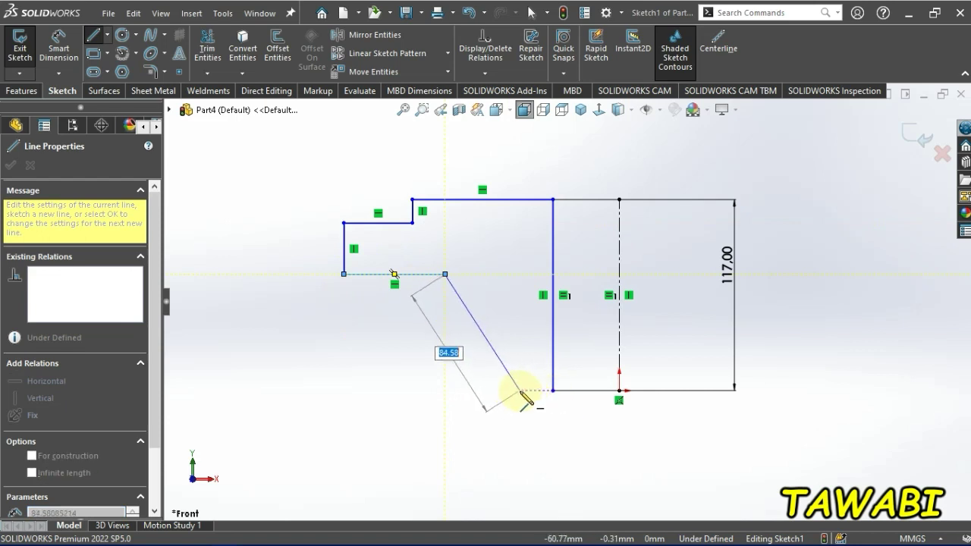
# - Close the profile with a slanted edge, a vertical edge about 17 mm long and a bottom edge about 24 mm long to the solid line's lower end
pyautogui.click(513, 362)
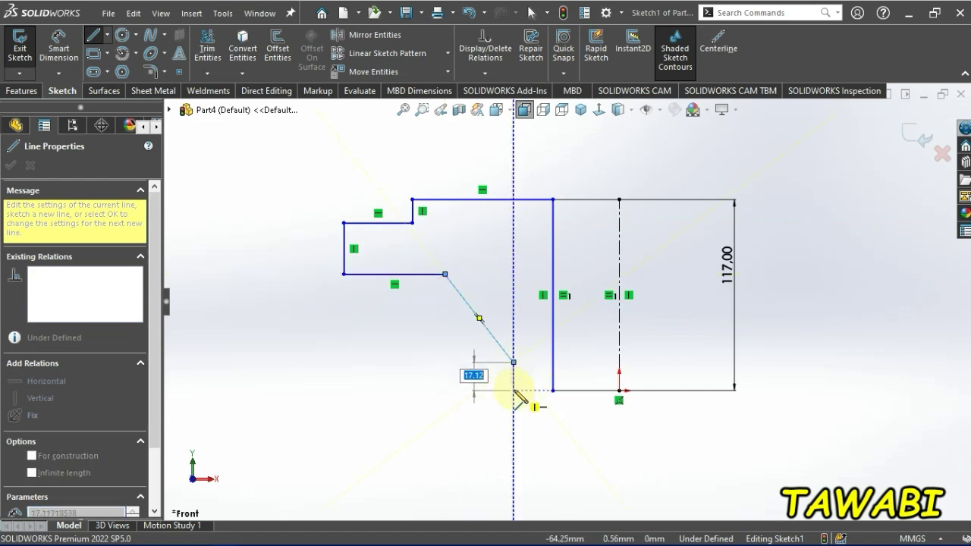
pyautogui.click(514, 391)
pyautogui.click(552, 391)
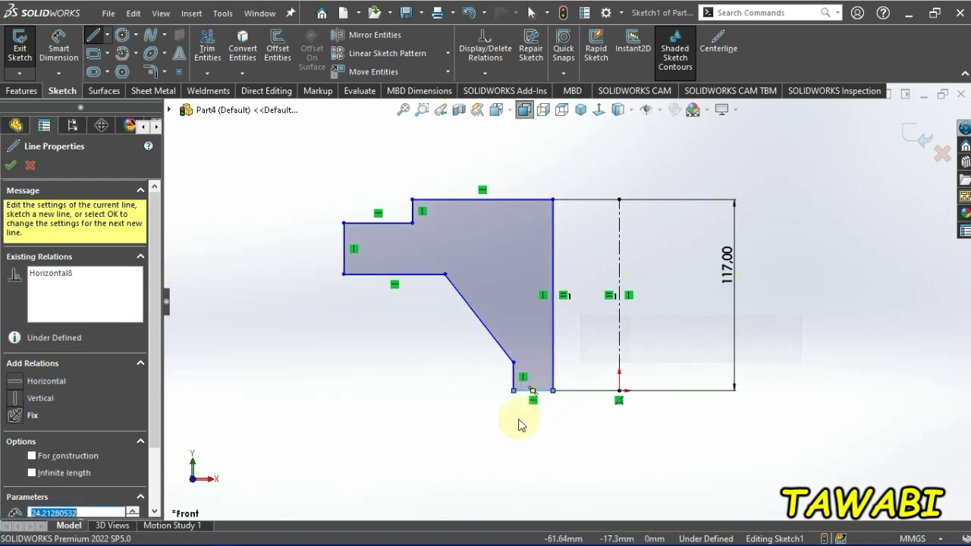
pyautogui.press('Escape')
pyautogui.press('Escape')
# - Dimension the horizontal distance from the centerline's upper end to the profile's upper inner corner as 121 mm
pyautogui.scroll(2, 485, 334)
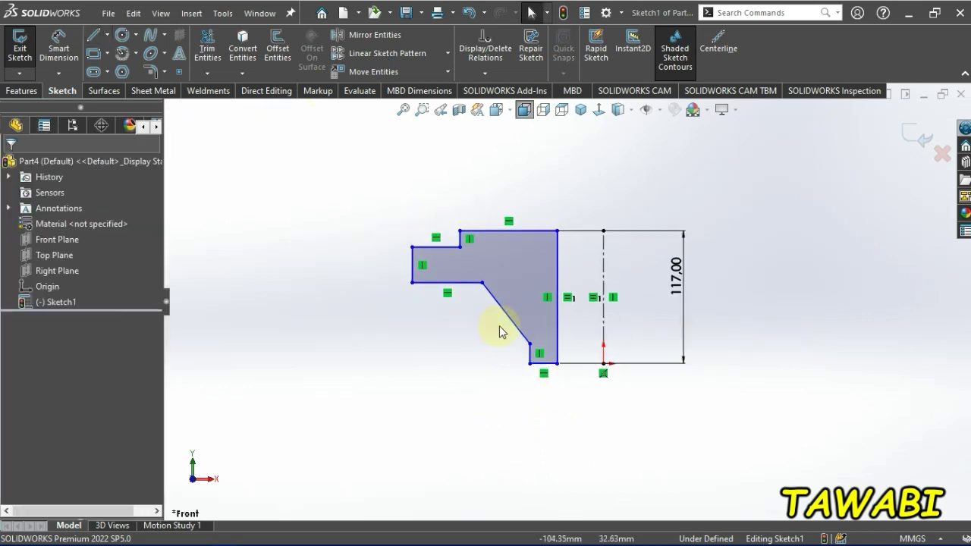
pyautogui.scroll(1, 588, 307)
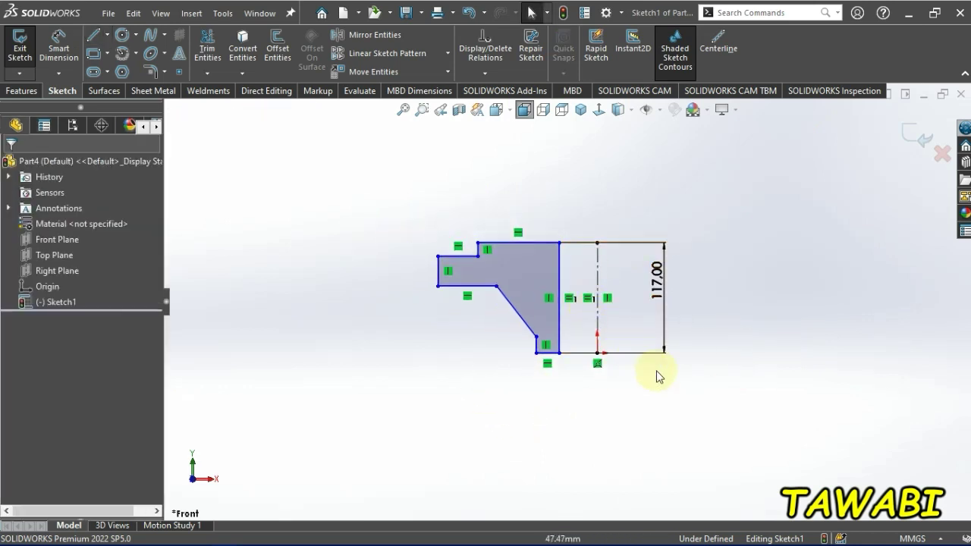
pyautogui.click(58, 47)
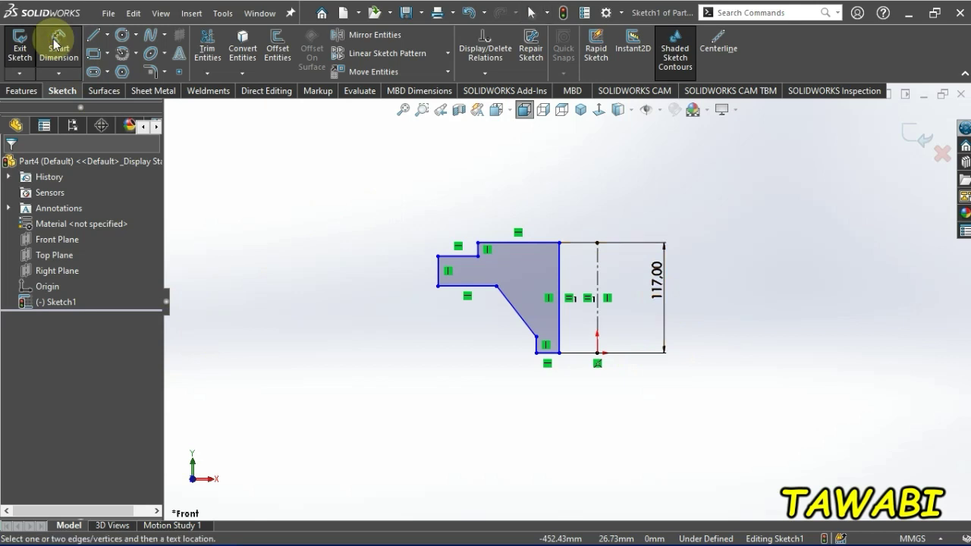
pyautogui.click(597, 243)
pyautogui.click(560, 243)
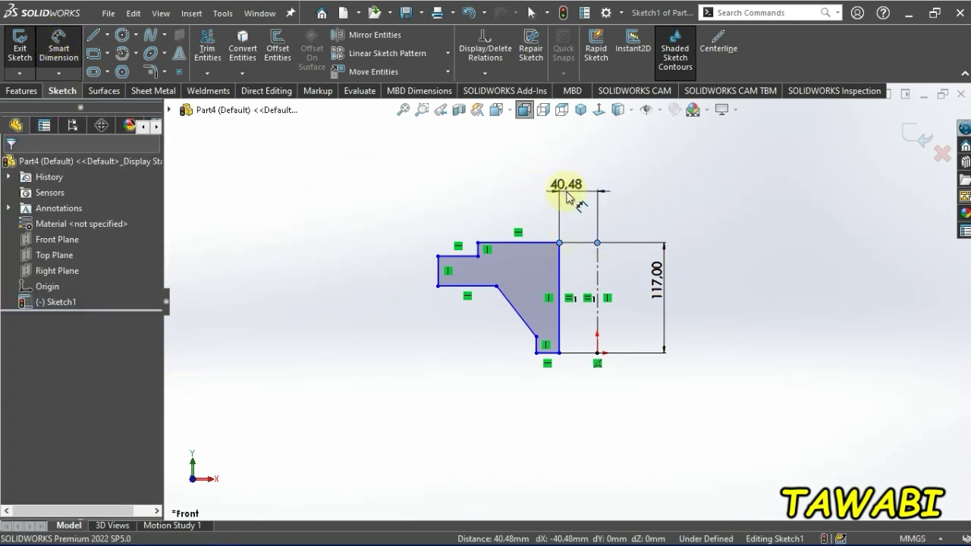
pyautogui.click(569, 195)
pyautogui.write('121')
pyautogui.press('Return')
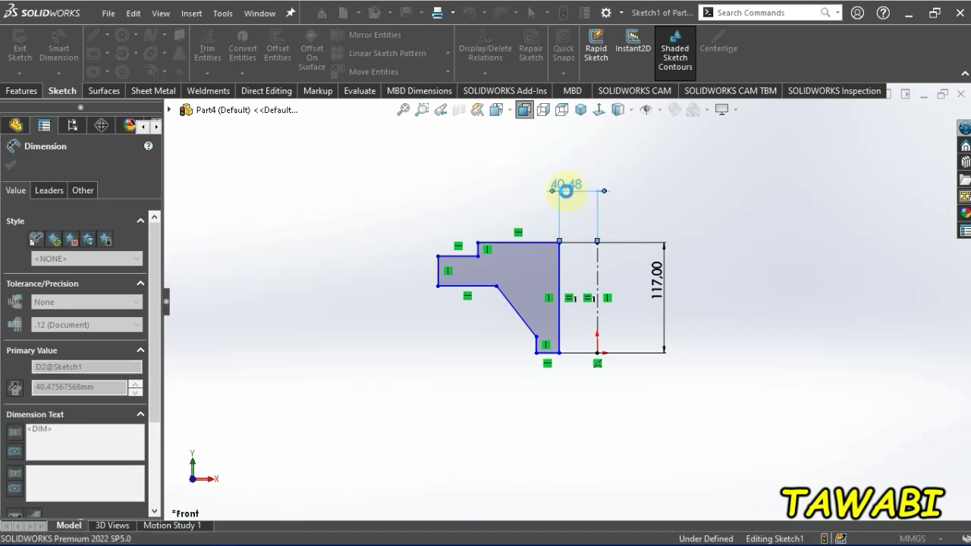
# - Dimension the distance from the profile's lower outer corner to the centerline as 136 mm
pyautogui.scroll(-1, 538, 389)
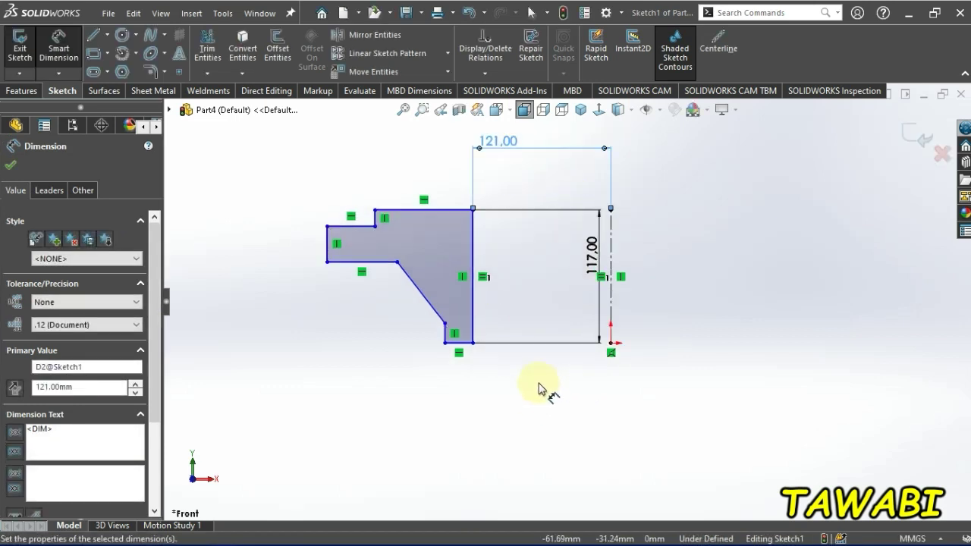
pyautogui.click(446, 345)
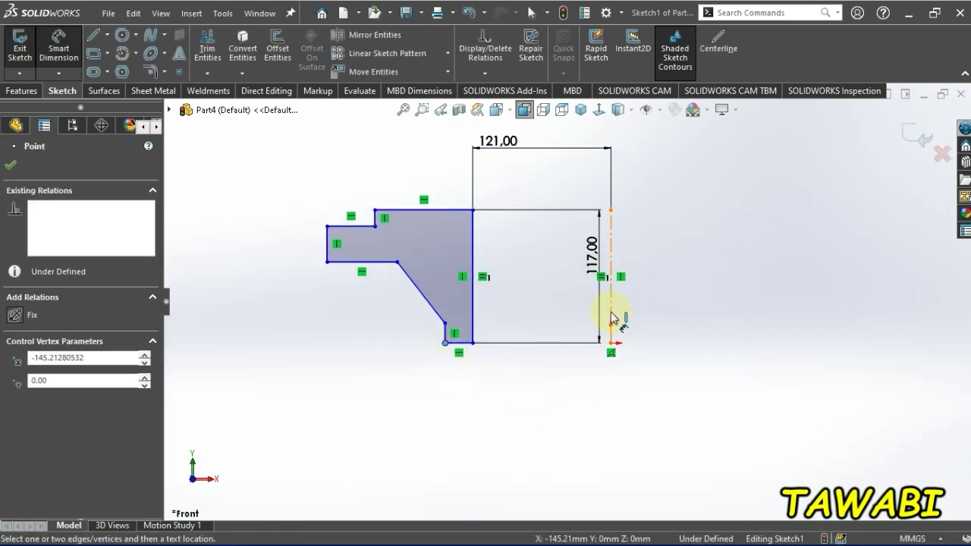
pyautogui.click(612, 314)
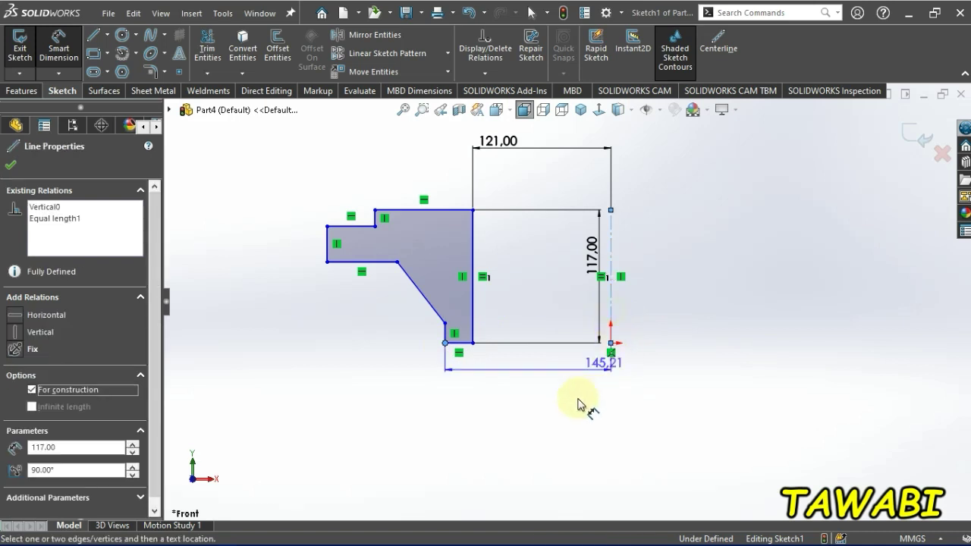
pyautogui.click(551, 430)
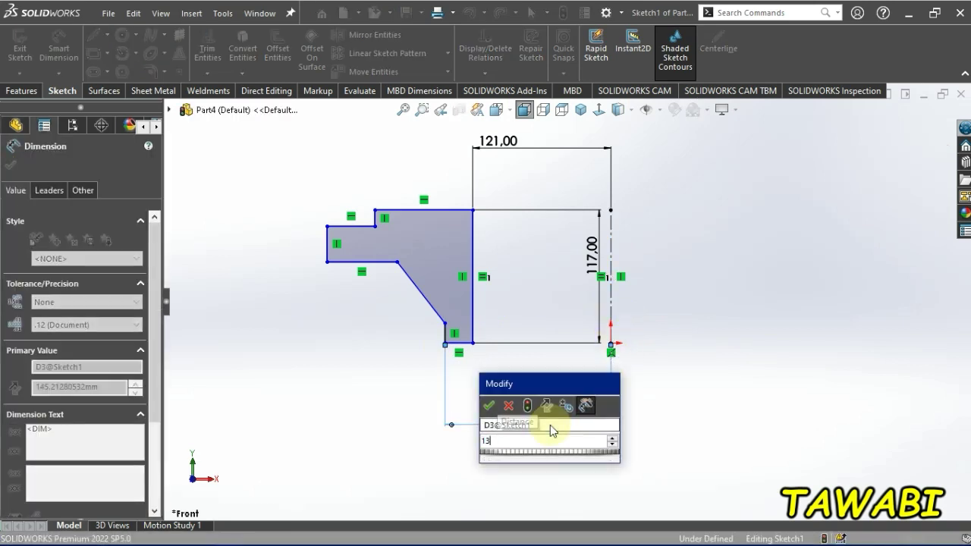
pyautogui.press('Return')
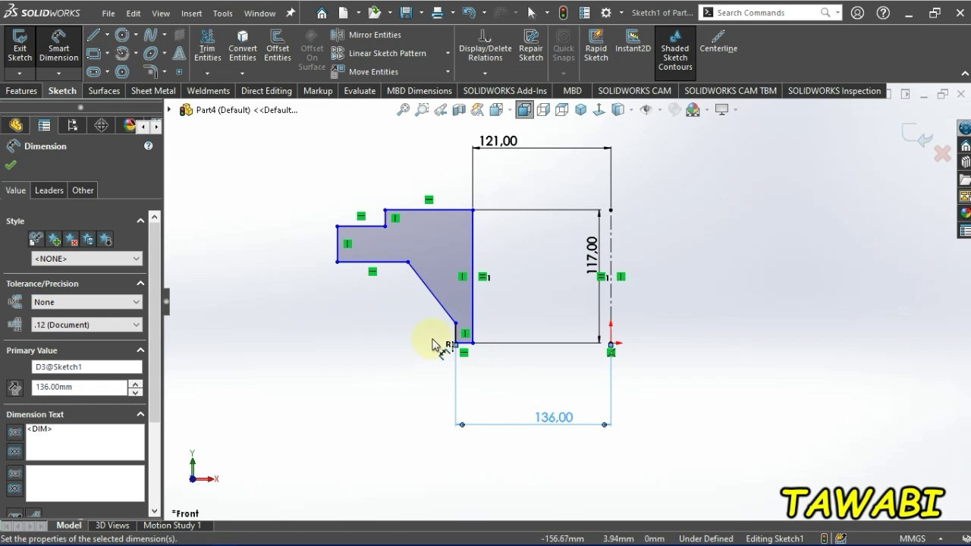
# - Dimension the short vertical edge at the profile's base as 10 mm and the upper step's height as 2 mm
pyautogui.click(456, 333)
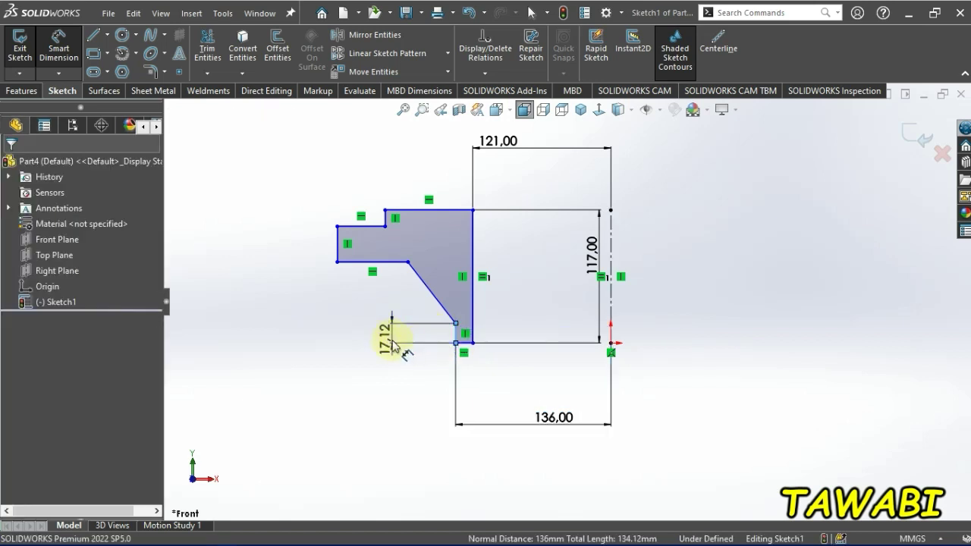
pyautogui.click(392, 345)
pyautogui.press('Return')
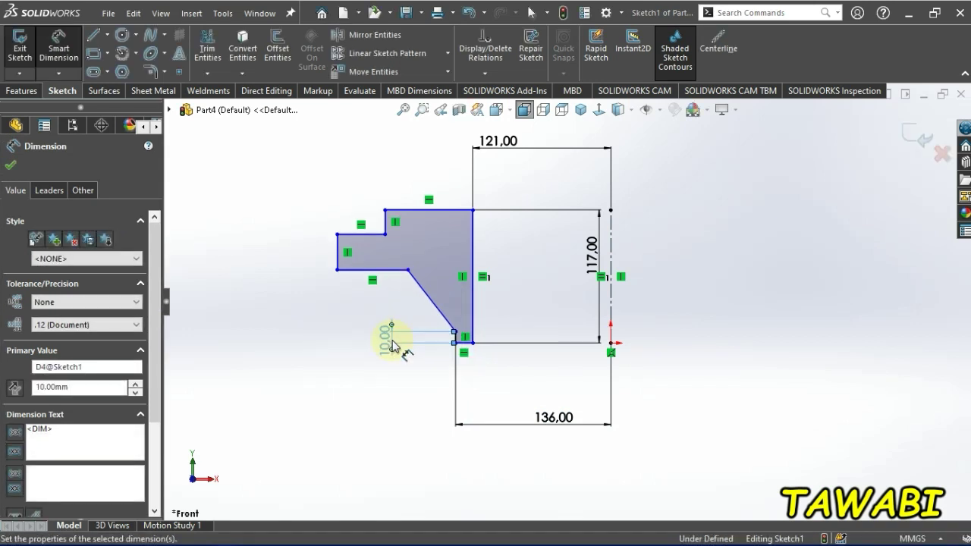
pyautogui.click(386, 224)
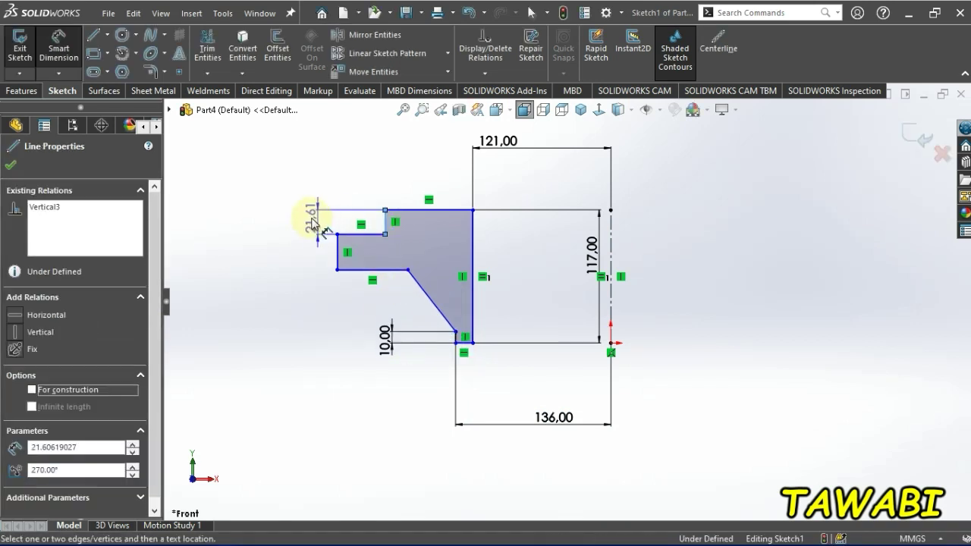
pyautogui.click(283, 227)
pyautogui.write('2')
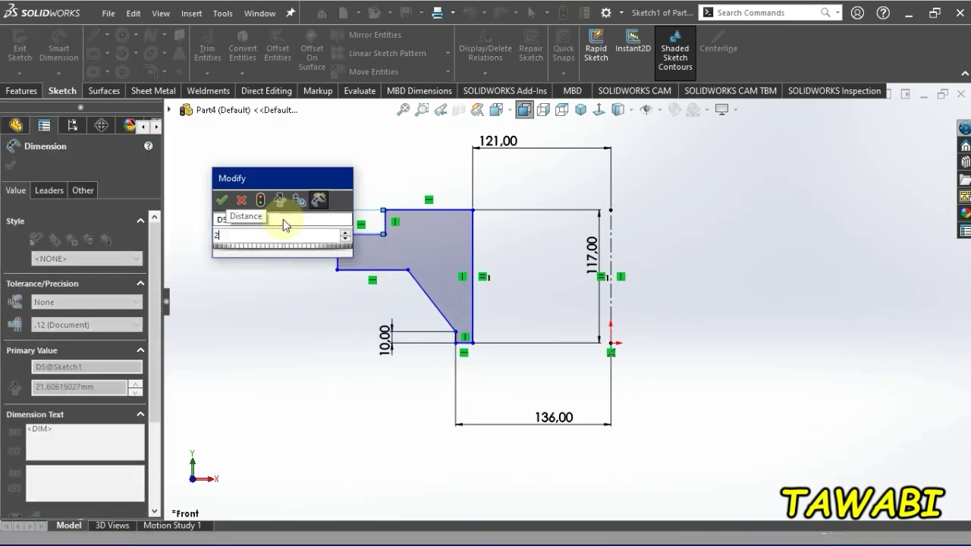
pyautogui.press('Return')
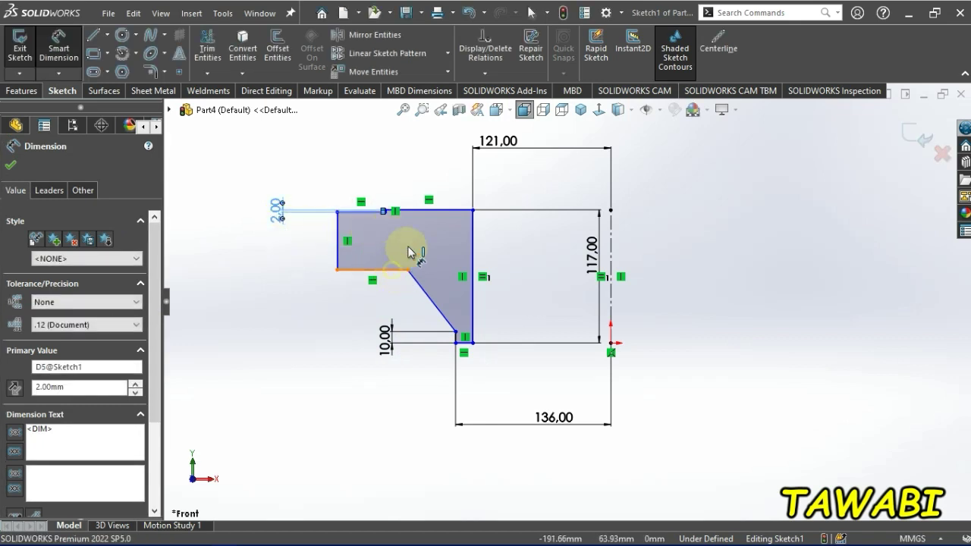
# - Dimension the vertical distance between the profile's upper edge and the flange's underside as 47 mm
pyautogui.click(422, 210)
pyautogui.click(409, 211)
pyautogui.click(241, 265)
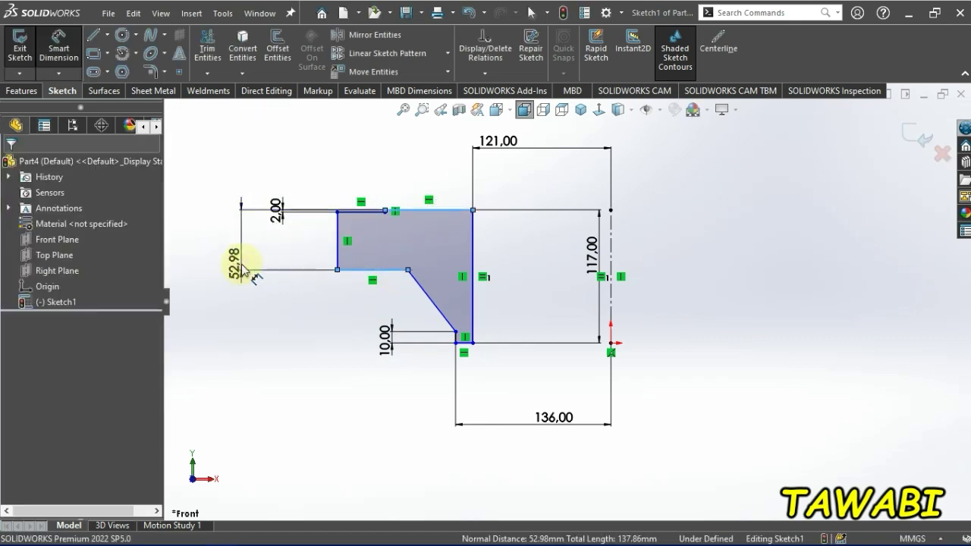
pyautogui.write('40')
pyautogui.press('Return')
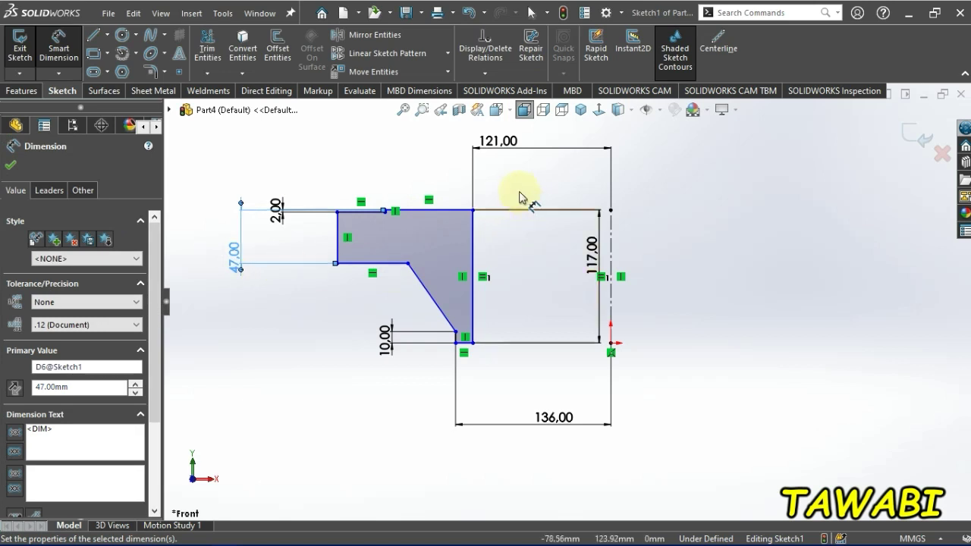
# - Dimension the horizontal distance from the centerline to the corner of the small step on the profile's upper edge as 162 mm
pyautogui.scroll(-1, 491, 165)
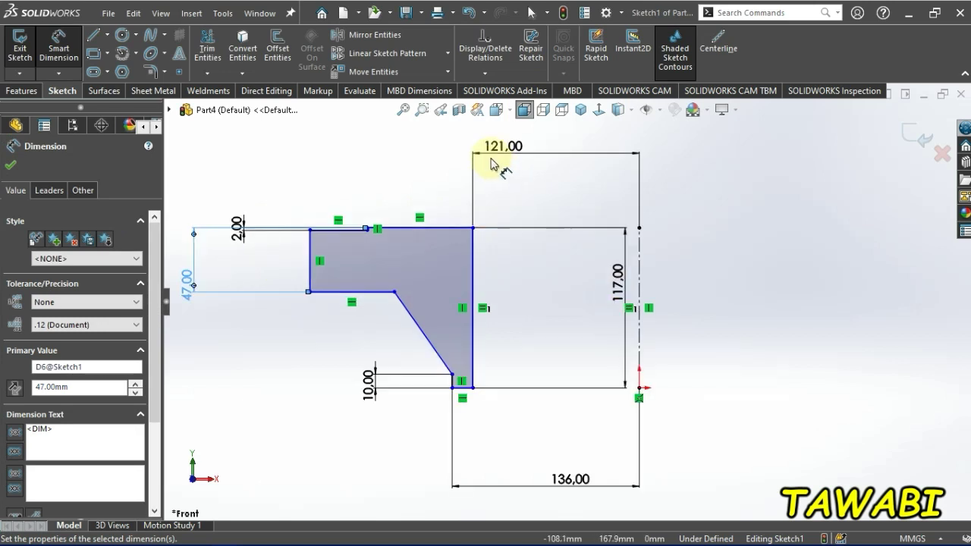
pyautogui.click(638, 267)
pyautogui.scroll(-3, 378, 216)
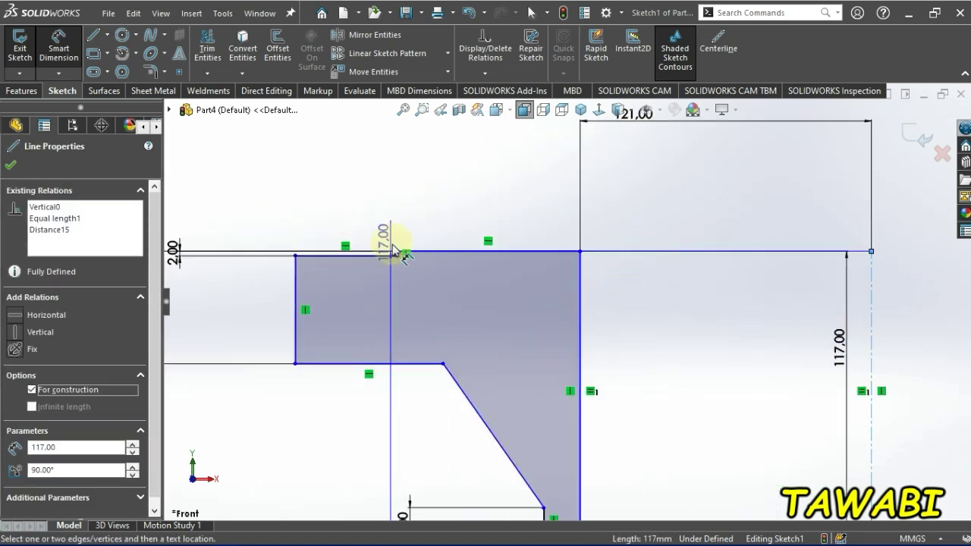
pyautogui.click(395, 251)
pyautogui.press('f')
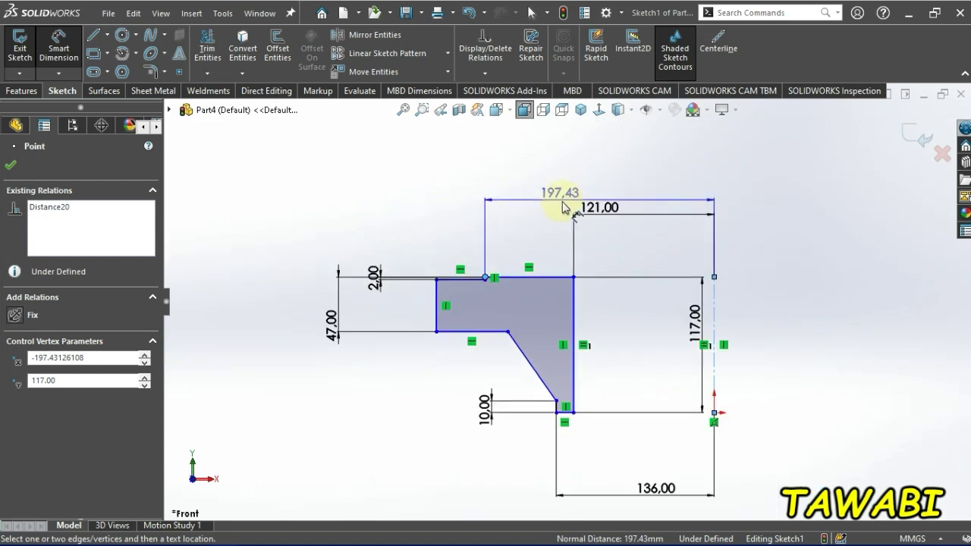
pyautogui.click(581, 180)
pyautogui.write('16')
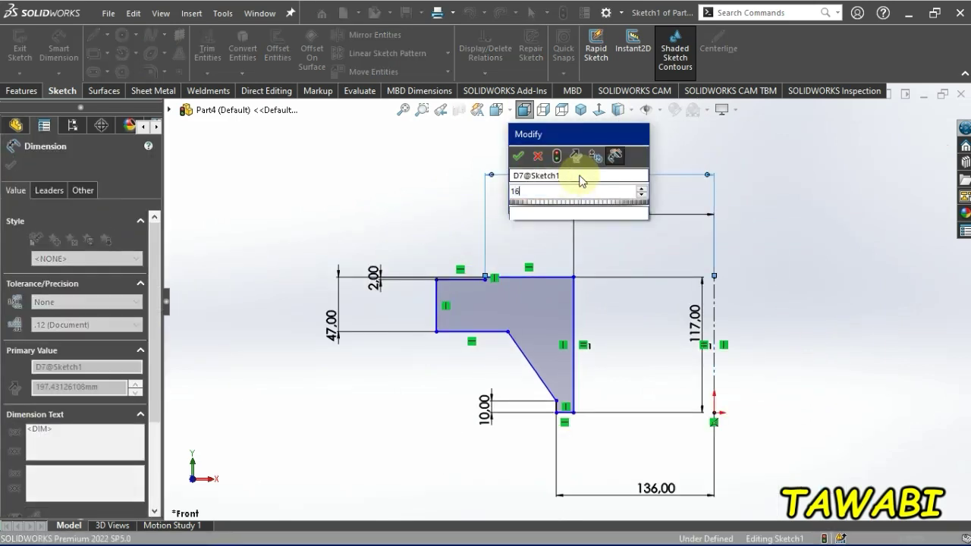
pyautogui.write('2')
pyautogui.press('Return')
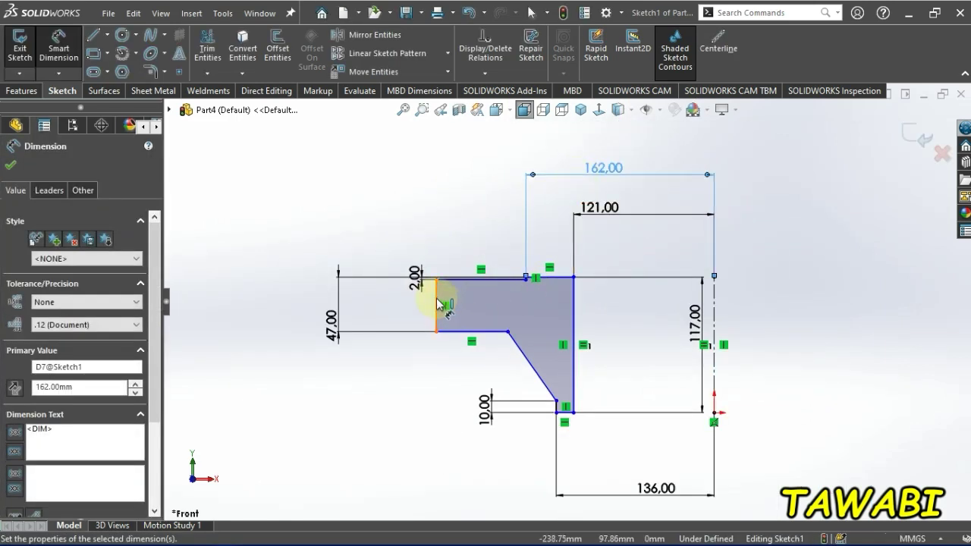
# - Dimension the distance from the profile's outermost vertical edge to the centerline as 220 mm
pyautogui.click(437, 301)
pyautogui.click(714, 290)
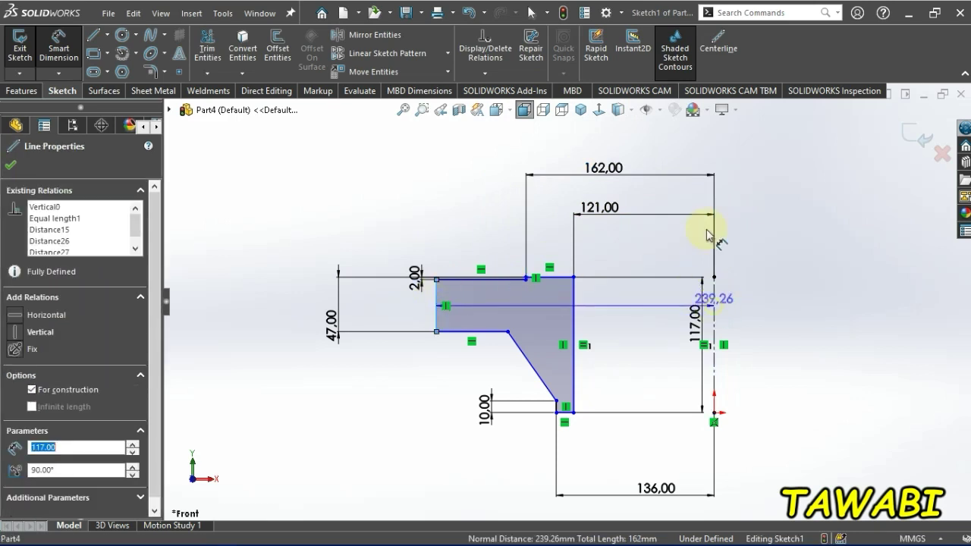
pyautogui.click(626, 151)
pyautogui.write('220')
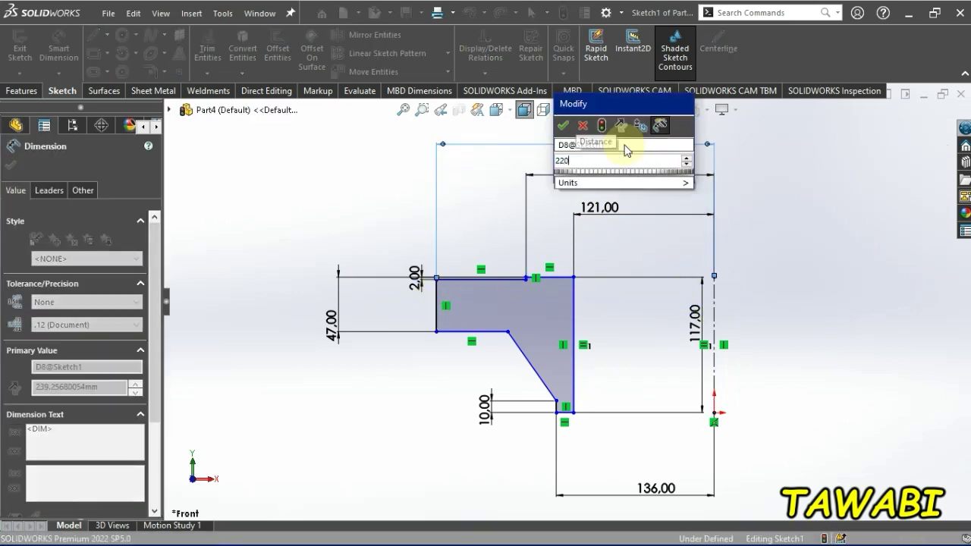
pyautogui.press('Return')
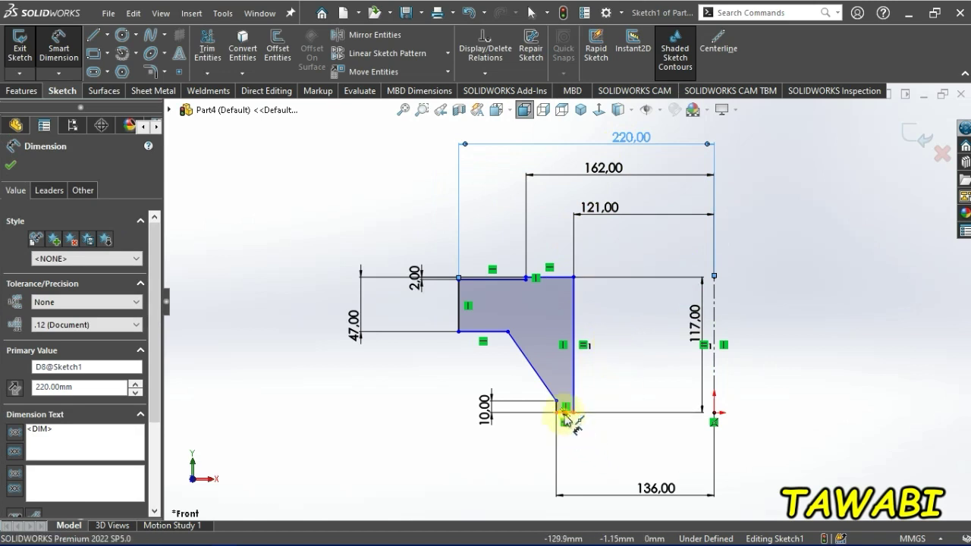
pyautogui.click(567, 414)
pyautogui.press('Escape')
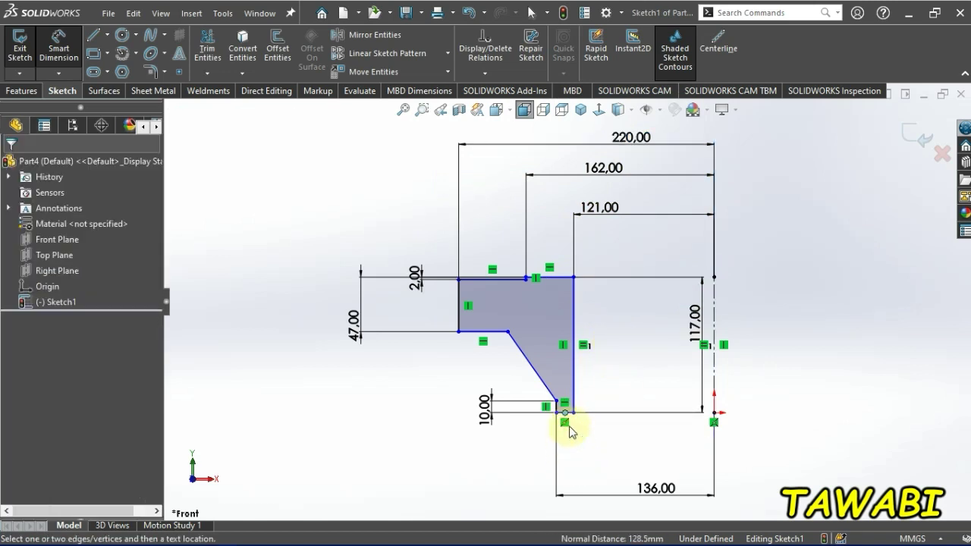
pyautogui.scroll(-2, 570, 427)
pyautogui.click(569, 402)
pyautogui.click(574, 478)
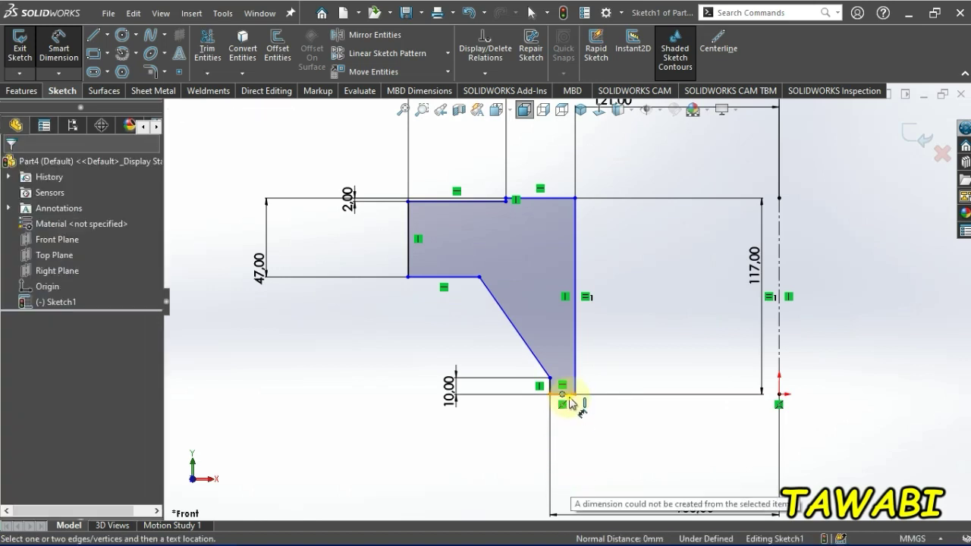
pyautogui.press('Escape')
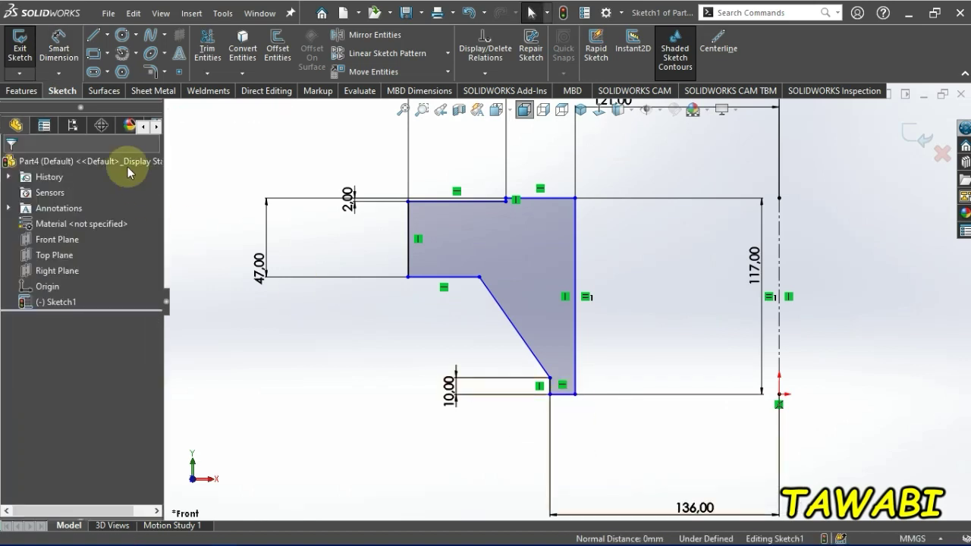
# - Dimension the short horizontal edge at the profile's base as 15 mm
pyautogui.click(58, 50)
pyautogui.click(562, 394)
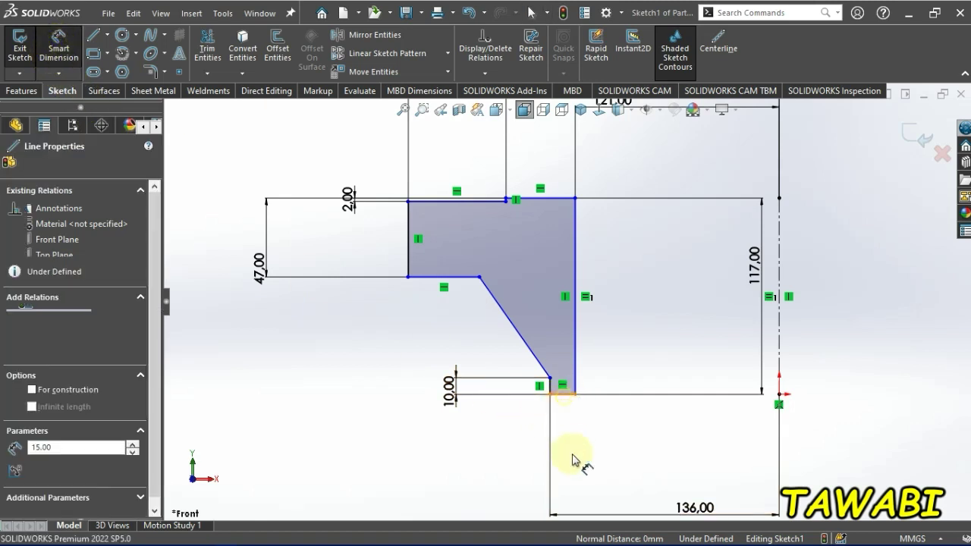
pyautogui.click(573, 461)
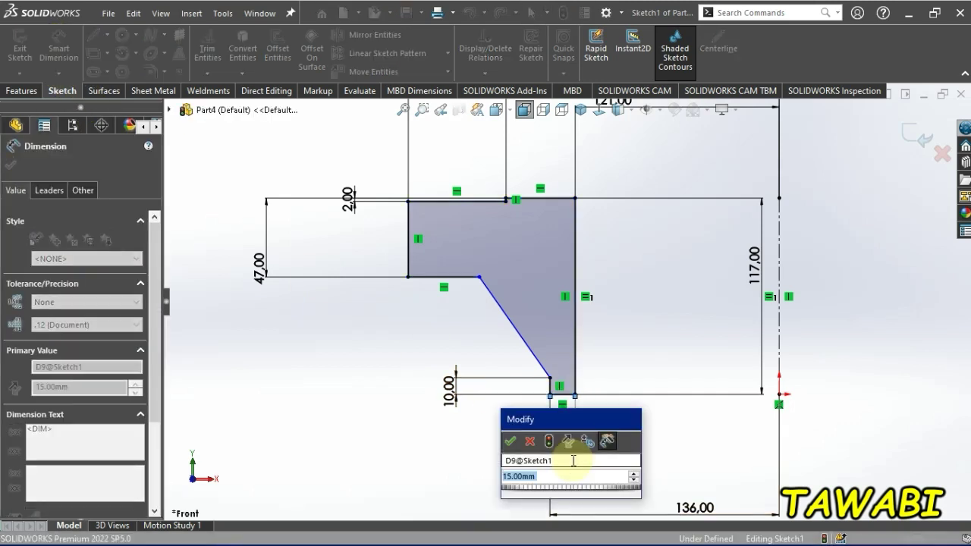
pyautogui.write('15')
pyautogui.press('Return')
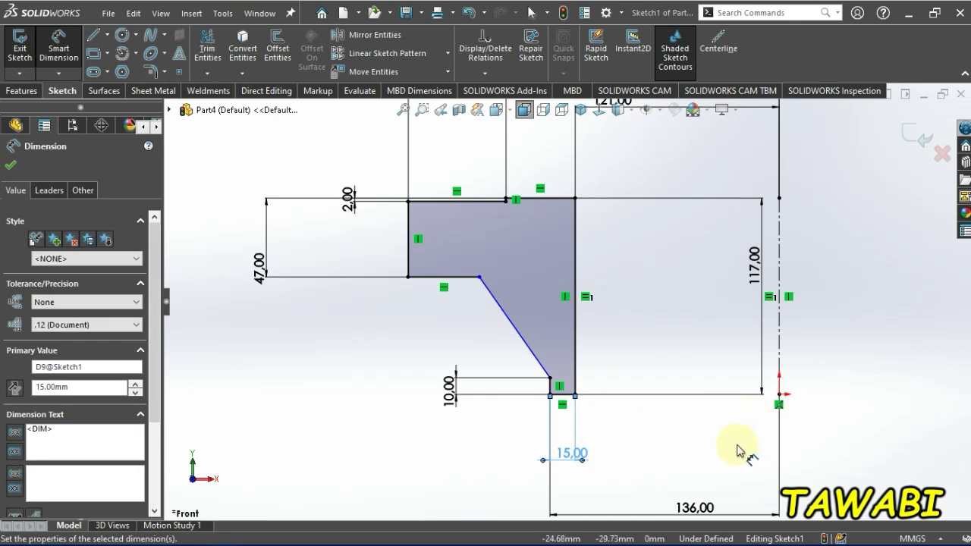
pyautogui.click(737, 450)
# - Dimension the distance from the upper end of the profile's sloped edge to the centerline as 160 mm
pyautogui.scroll(2, 644, 388)
pyautogui.scroll(1, 632, 297)
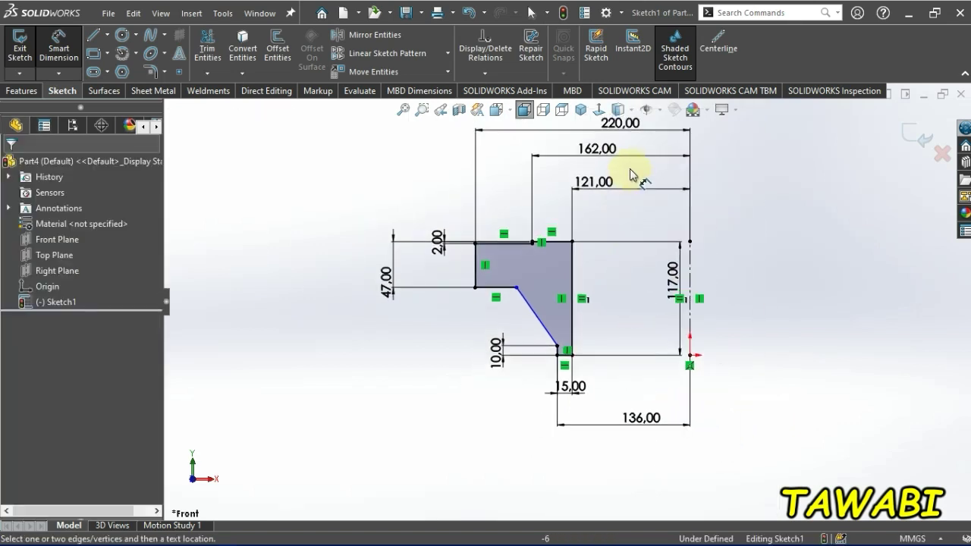
pyautogui.scroll(-1, 630, 181)
pyautogui.scroll(1, 622, 217)
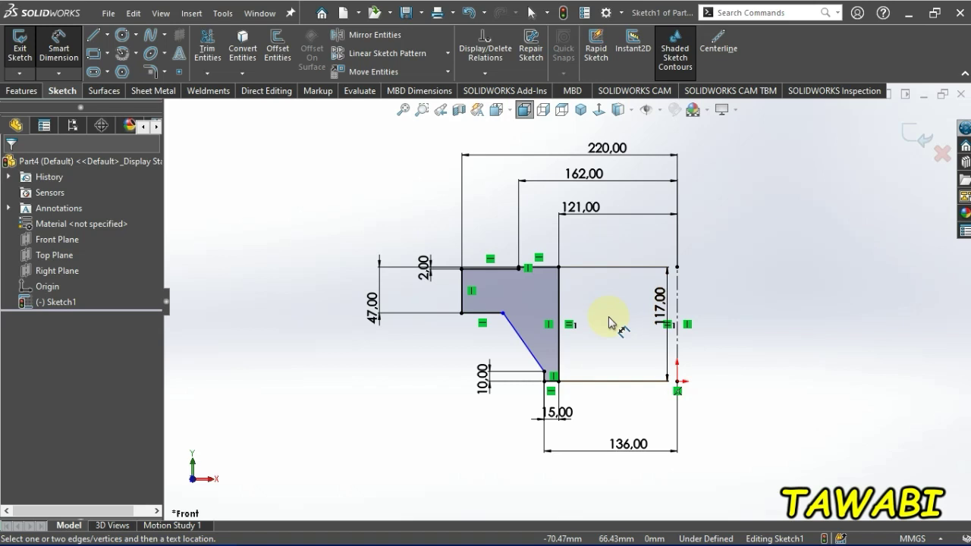
pyautogui.click(503, 314)
pyautogui.click(678, 353)
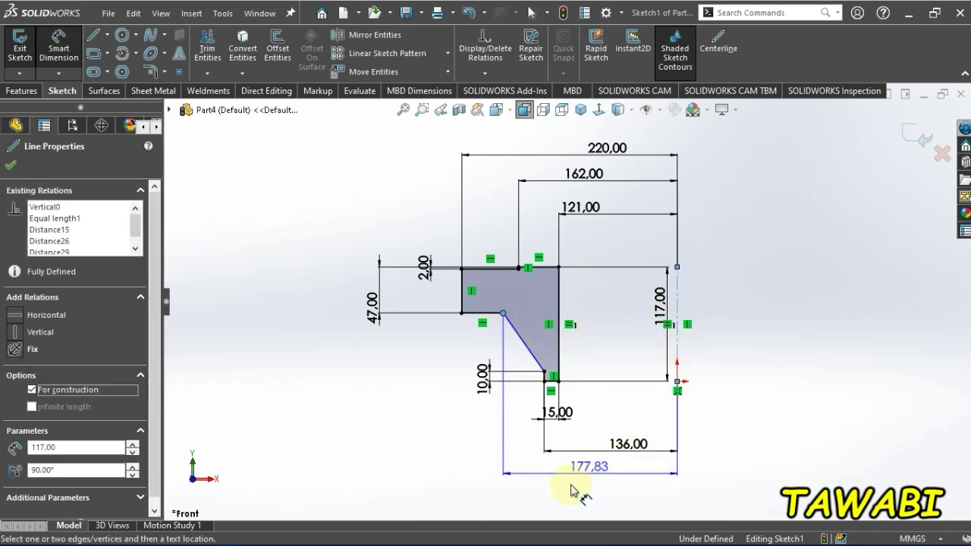
pyautogui.click(574, 490)
pyautogui.write('160')
pyautogui.press('Return')
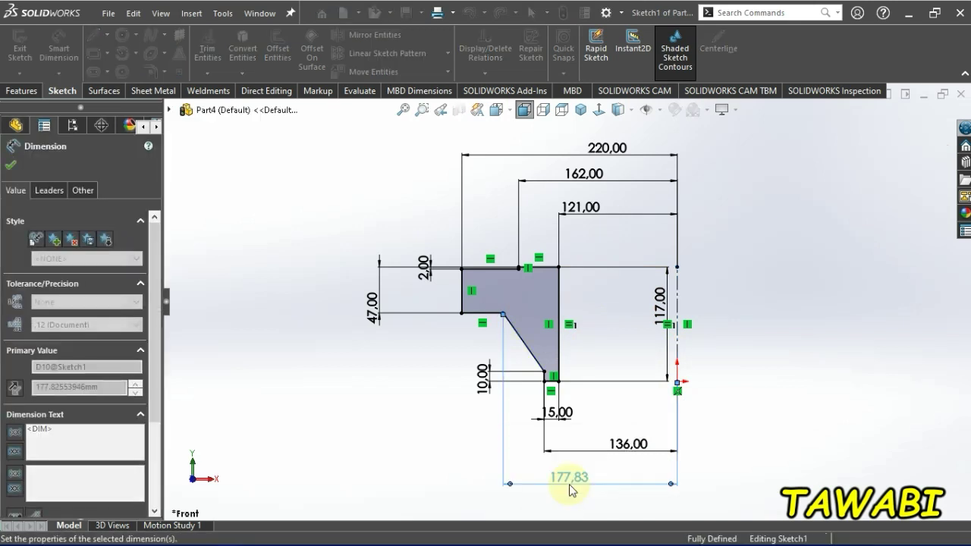
pyautogui.press('Escape')
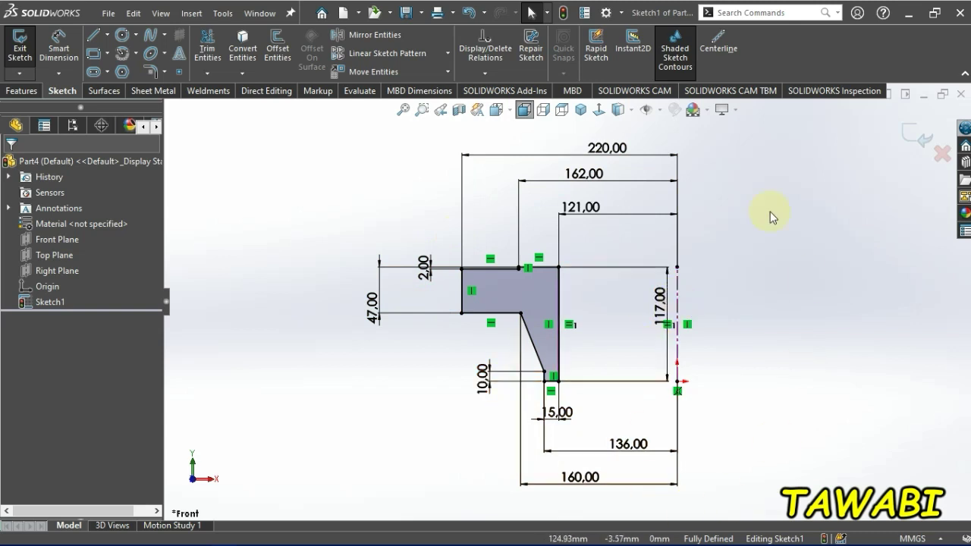
# - Revolve the profile 360 degrees about the vertical centerline into a solid flange
pyautogui.click(21, 90)
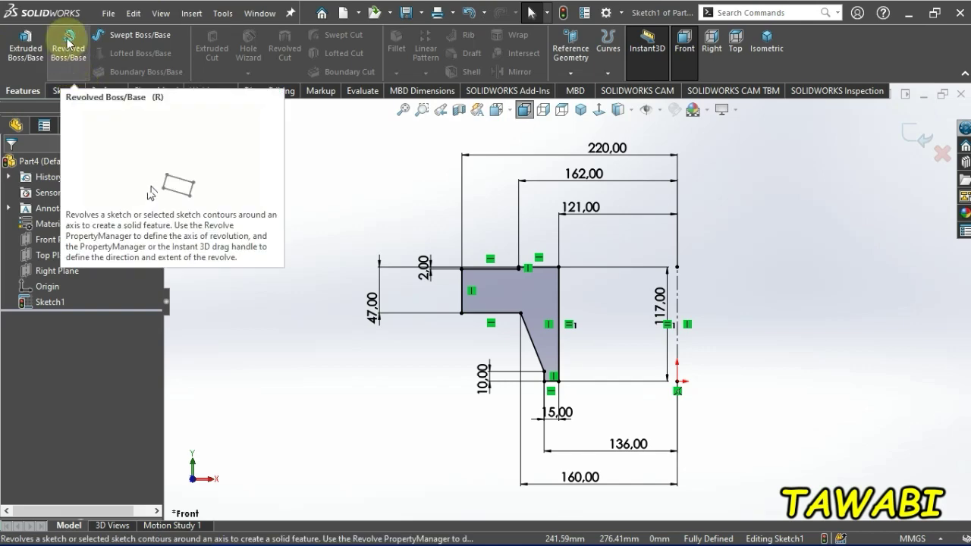
pyautogui.click(68, 42)
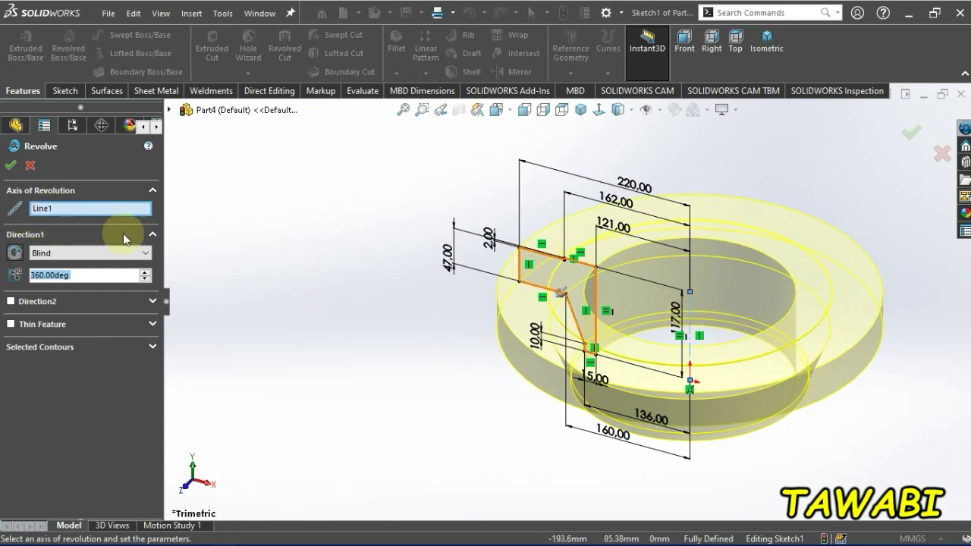
pyautogui.click(9, 163)
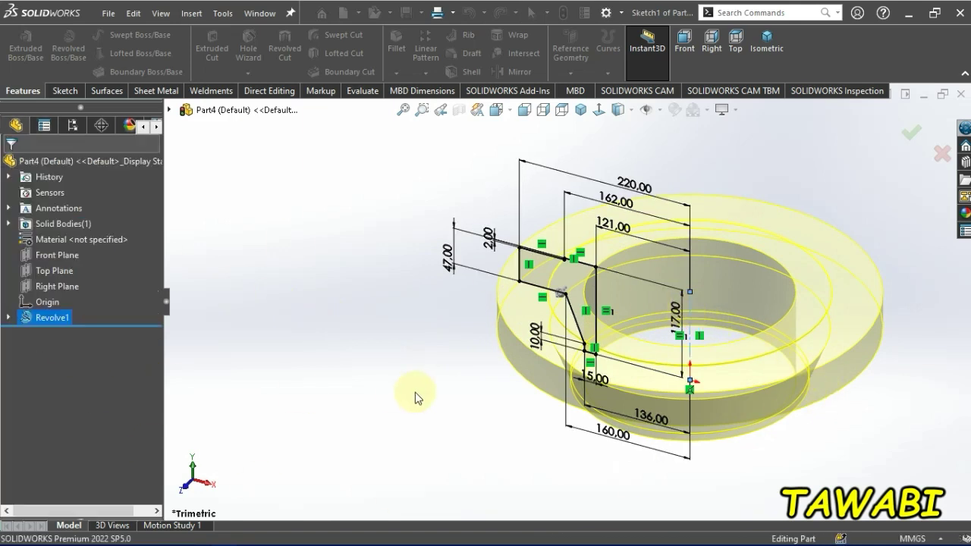
# - Start a new sketch on the flange's raised inner ring face, viewed normal to that face
pyautogui.moveTo(650, 412); pyautogui.dragTo(776, 472, button='middle')
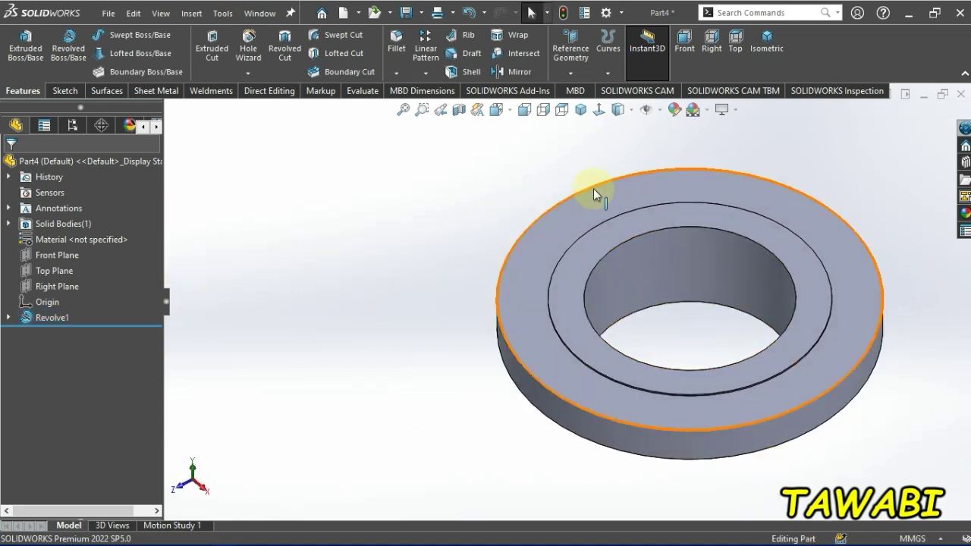
pyautogui.click(647, 223)
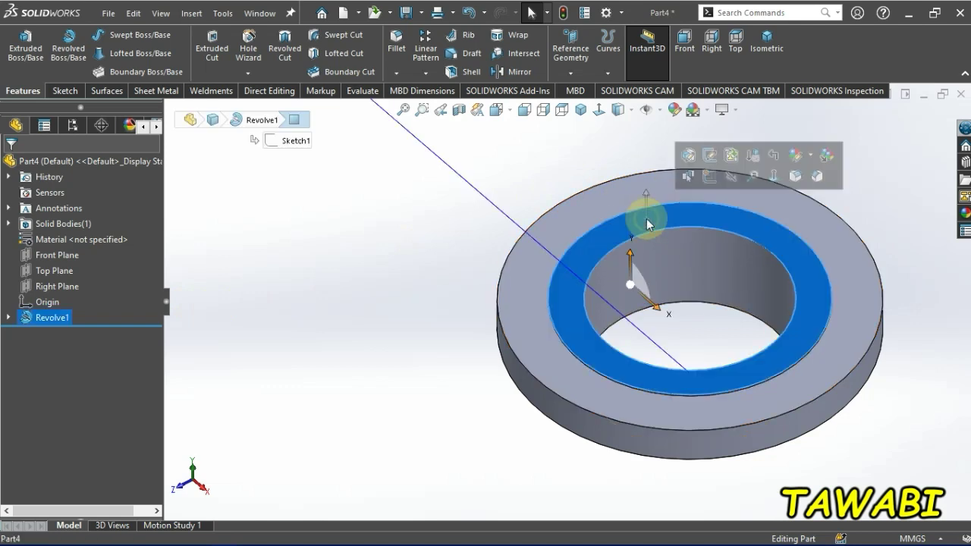
pyautogui.rightClick(647, 223)
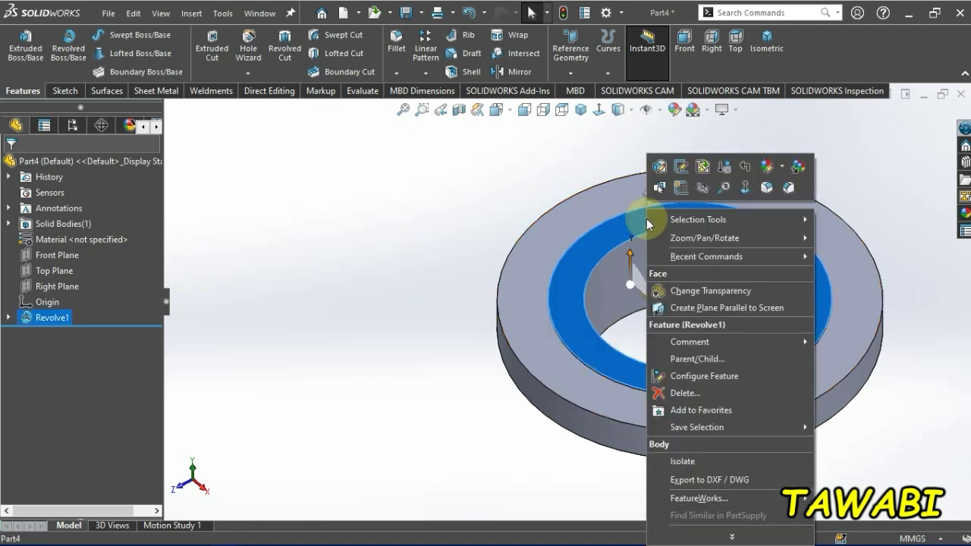
pyautogui.click(745, 187)
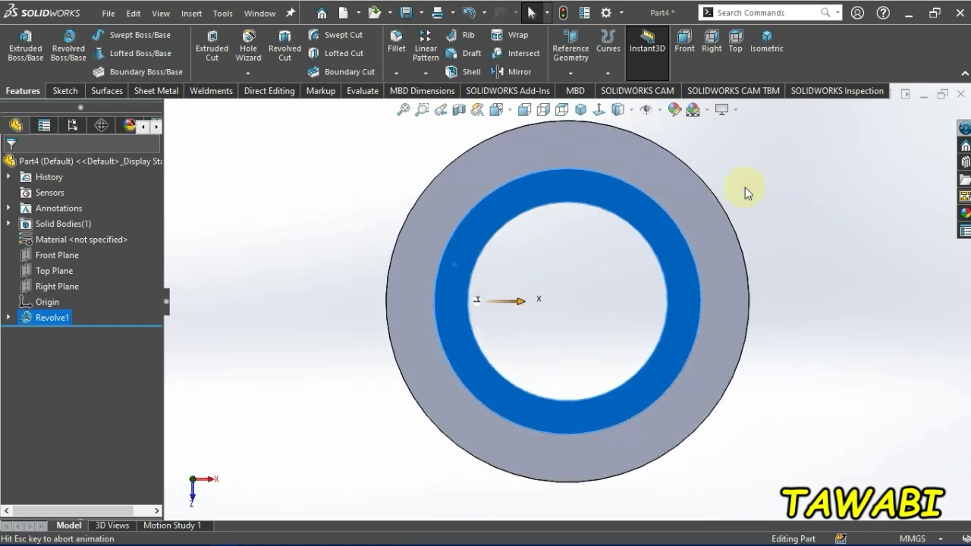
pyautogui.click(564, 186)
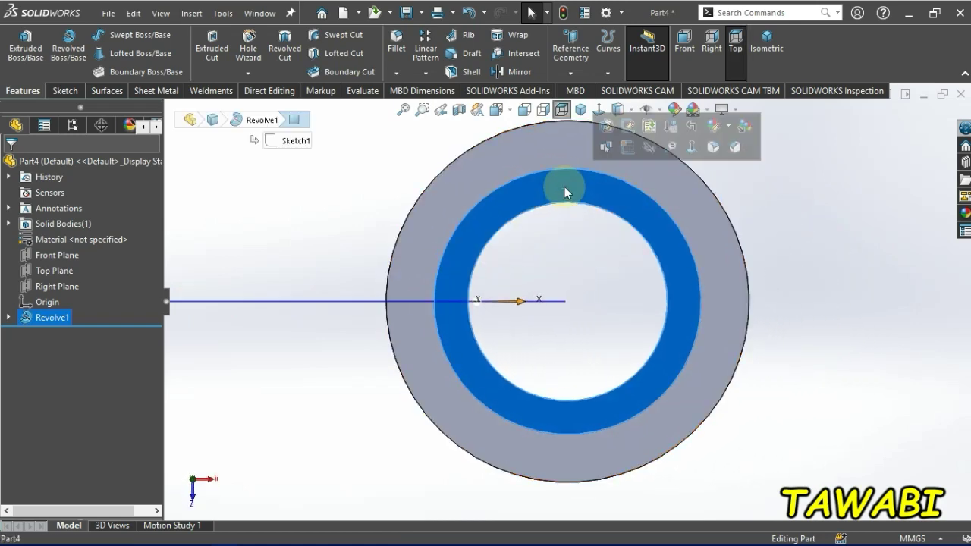
pyautogui.click(625, 151)
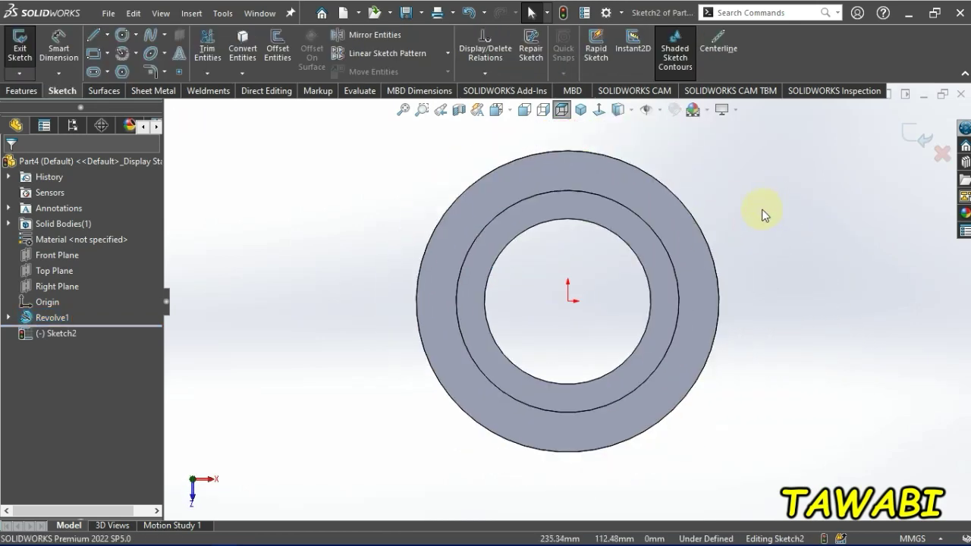
# - Draw a vertical centerline from the origin upward past the flange's outer edge
pyautogui.scroll(-2, 717, 153)
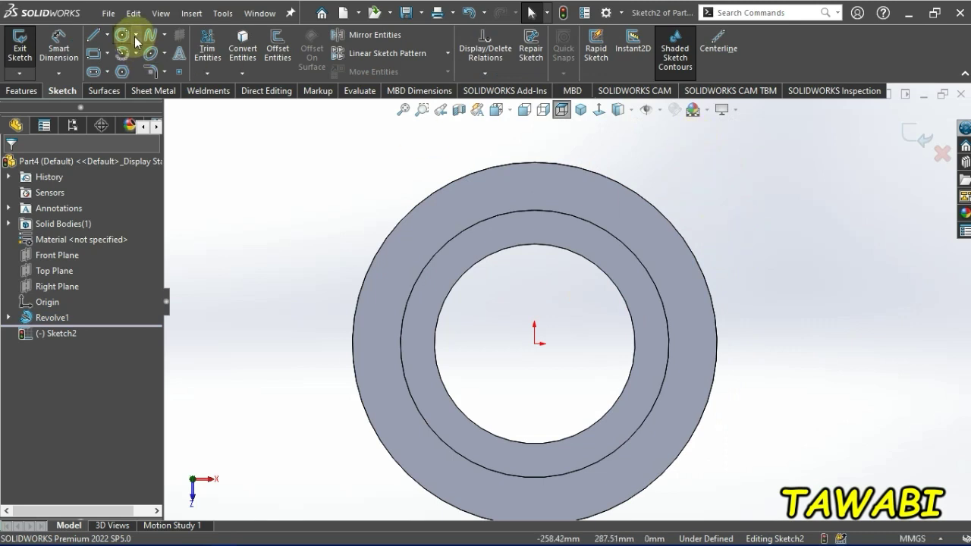
pyautogui.click(107, 37)
pyautogui.click(121, 69)
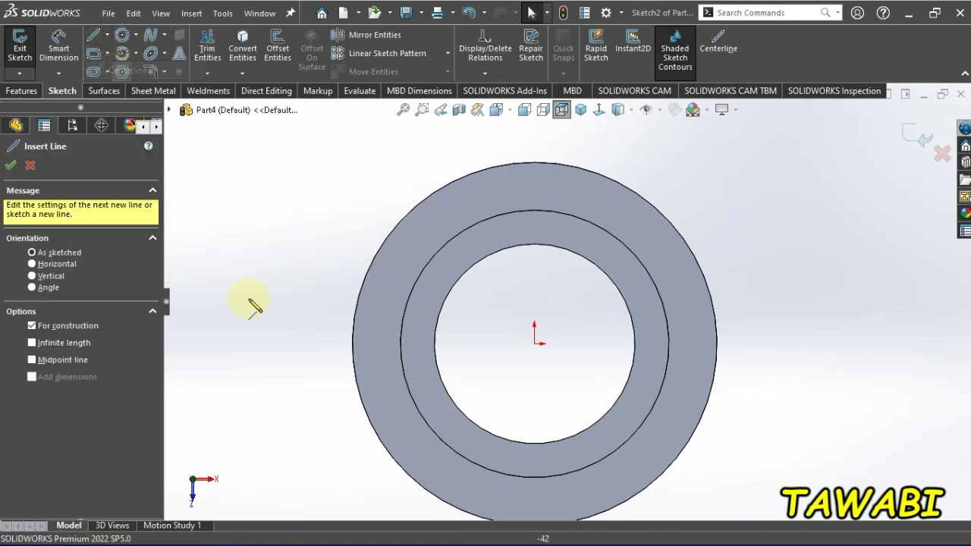
pyautogui.click(534, 343)
pyautogui.scroll(3, 554, 250)
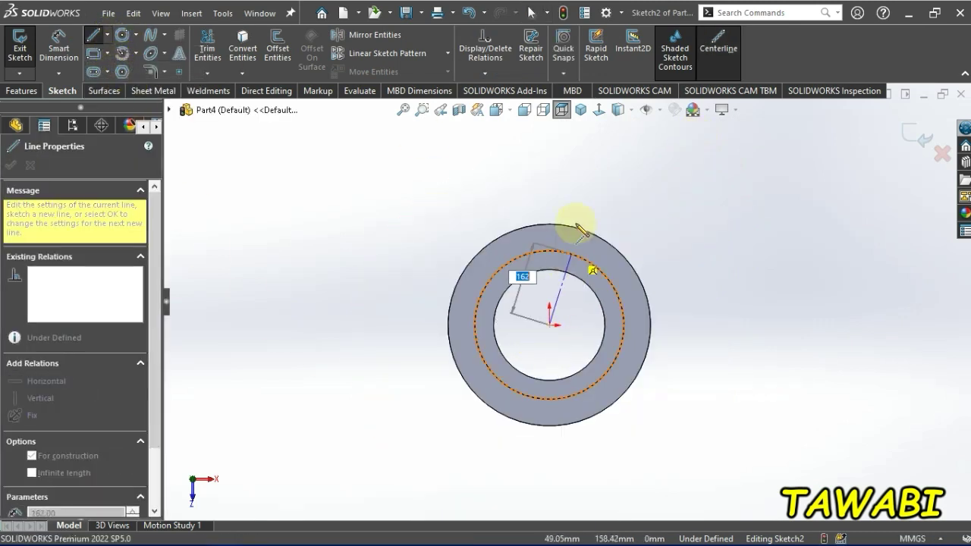
pyautogui.scroll(-1, 565, 209)
pyautogui.click(549, 190)
pyautogui.press('Escape')
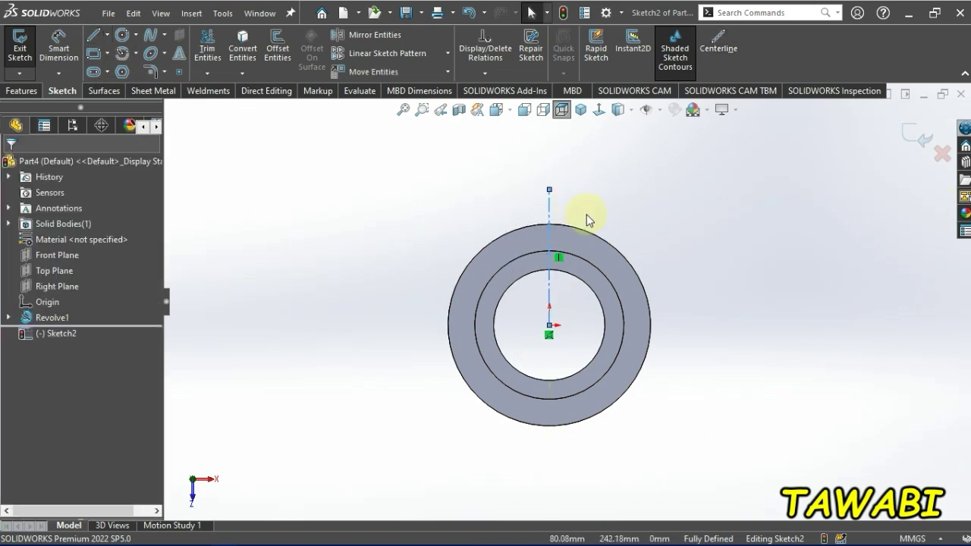
# - Draw a second centerline about 291 mm long from the origin, slanting up to the right past the flange's outer edge
pyautogui.press('Return')
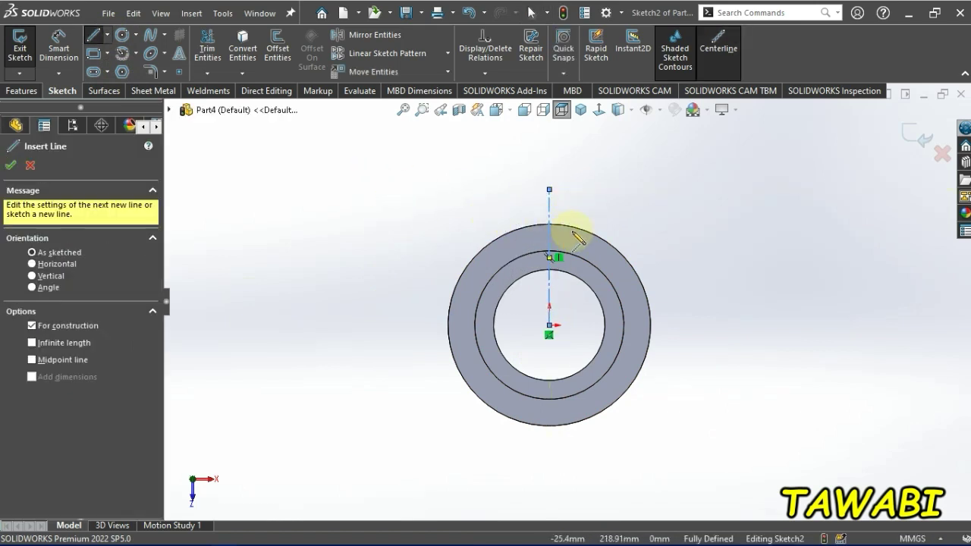
pyautogui.click(549, 326)
pyautogui.click(598, 200)
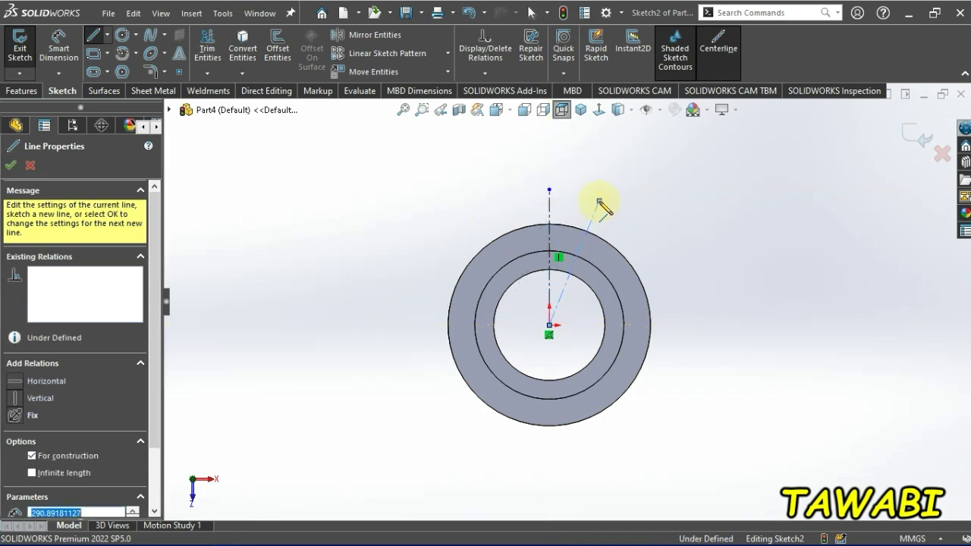
pyautogui.press('Escape')
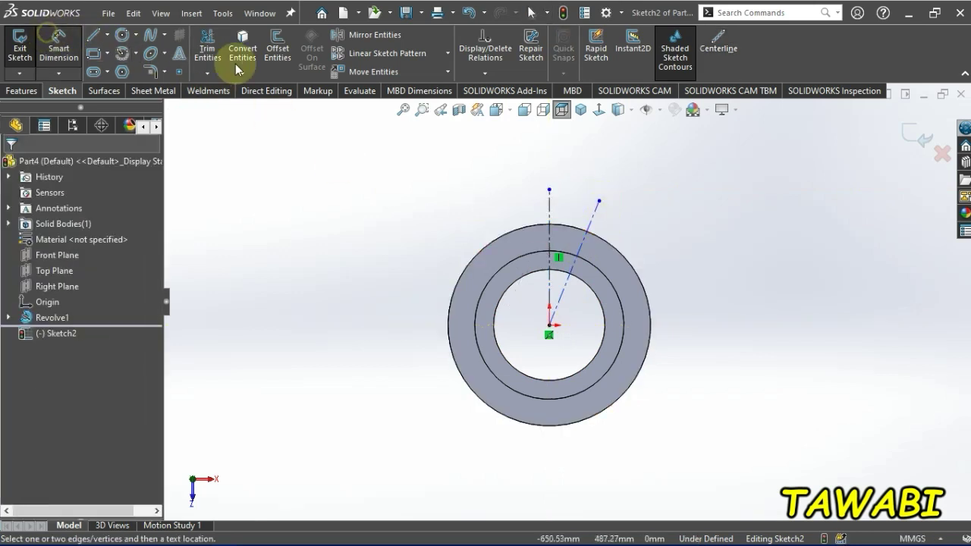
# - Dimension the angle between the vertical and slanted centerlines and set it to 11.25 degrees
pyautogui.click(58, 49)
pyautogui.scroll(-2, 601, 203)
pyautogui.click(585, 243)
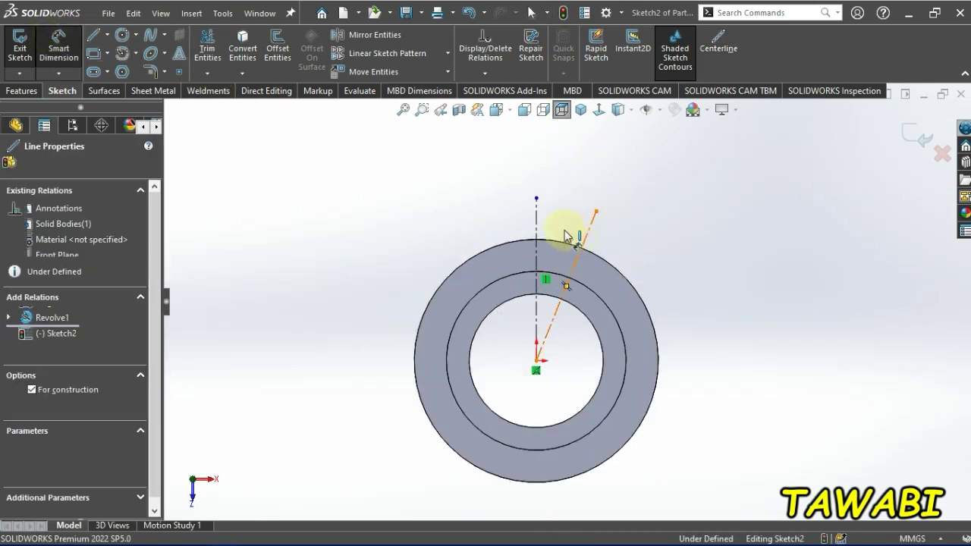
pyautogui.click(537, 216)
pyautogui.click(589, 179)
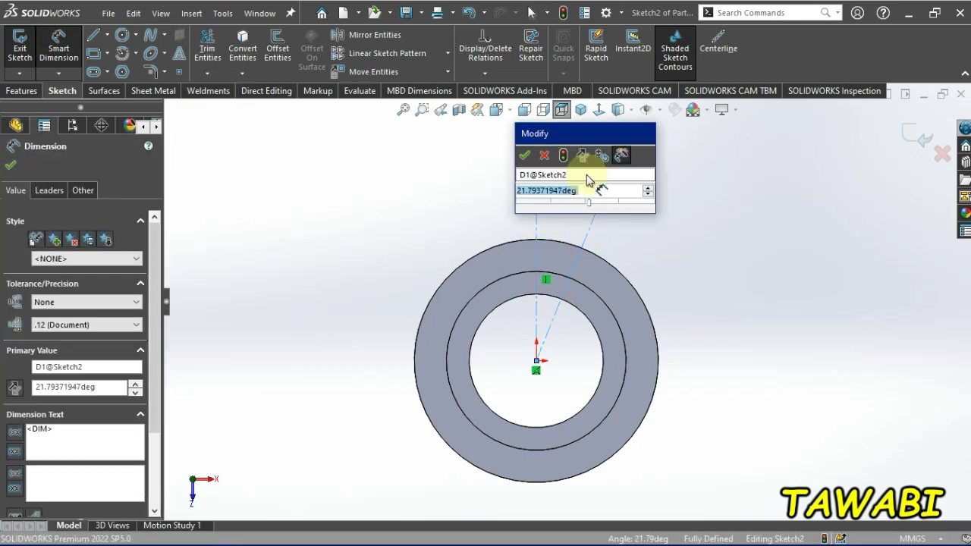
pyautogui.write('11.25')
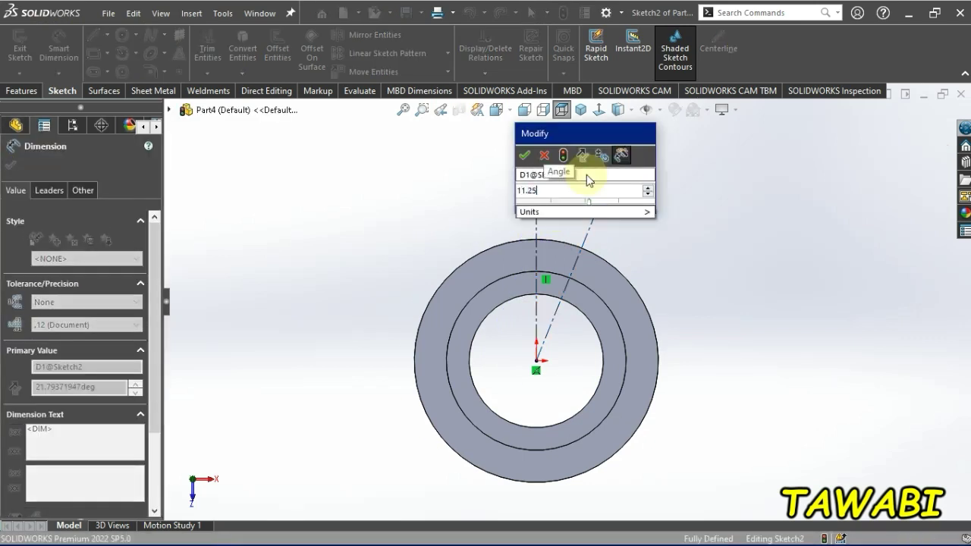
pyautogui.press('Return')
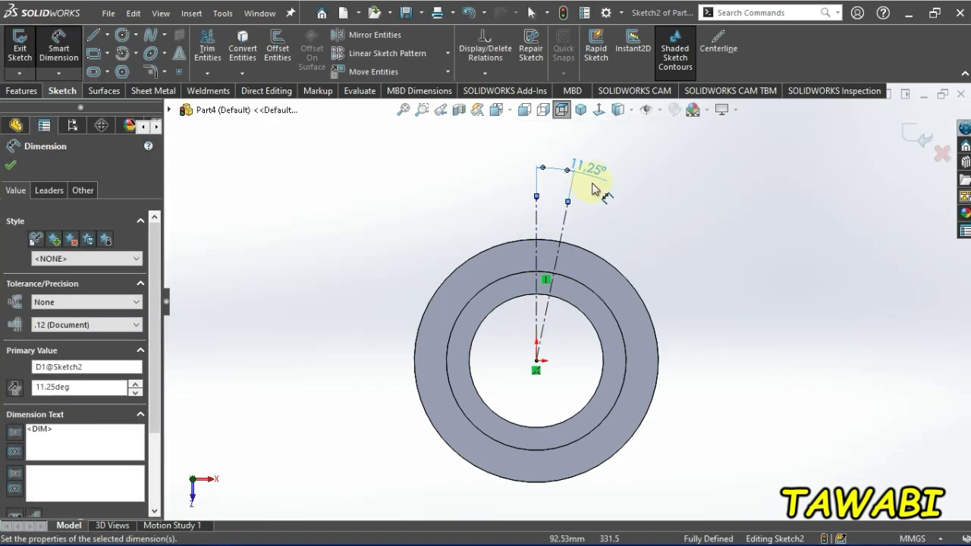
pyautogui.press('Escape')
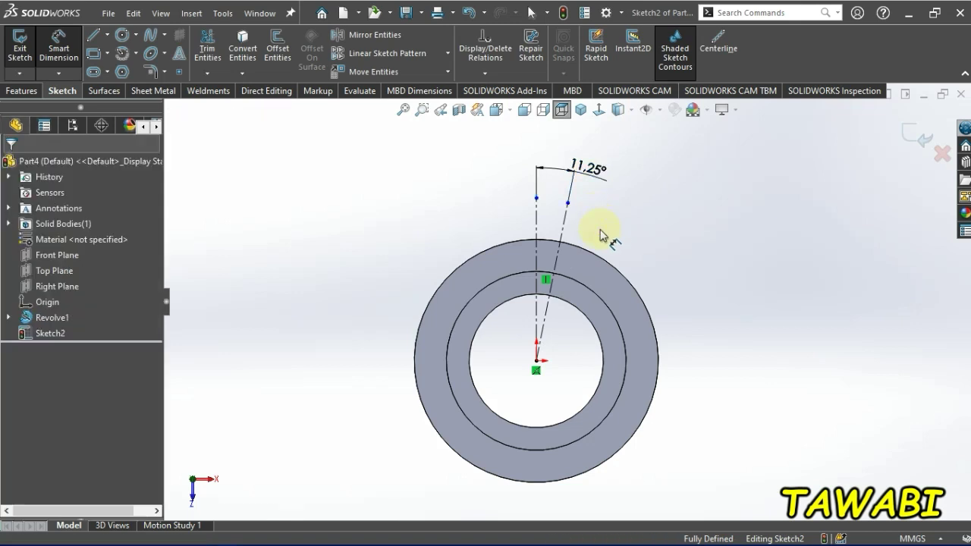
pyautogui.press('Escape')
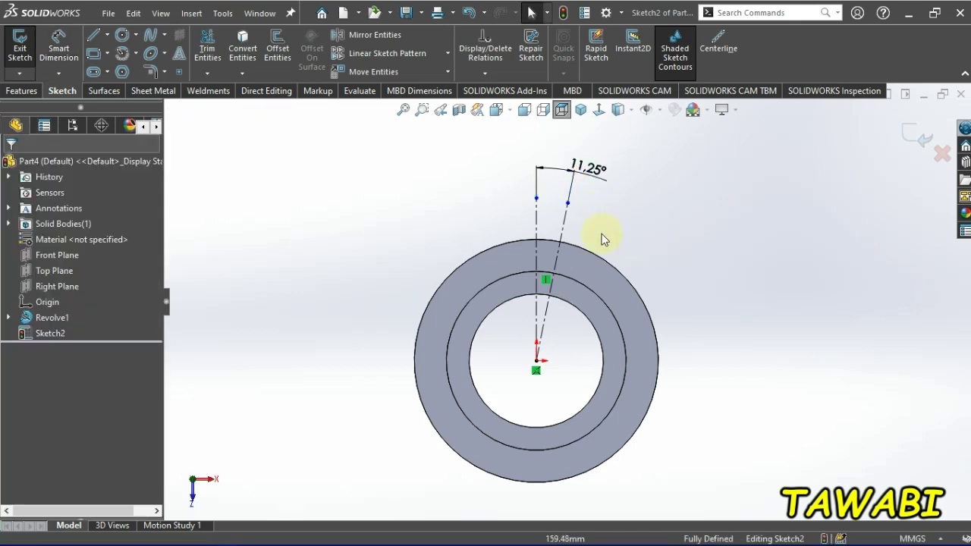
# - Draw a 388 mm diameter circle centred on the origin and convert it to construction geometry
pyautogui.click(122, 35)
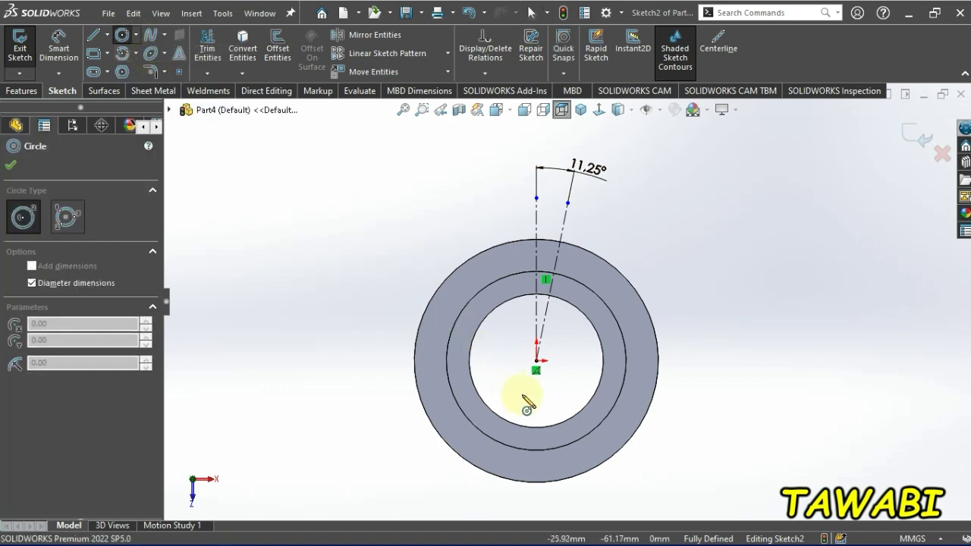
pyautogui.click(536, 361)
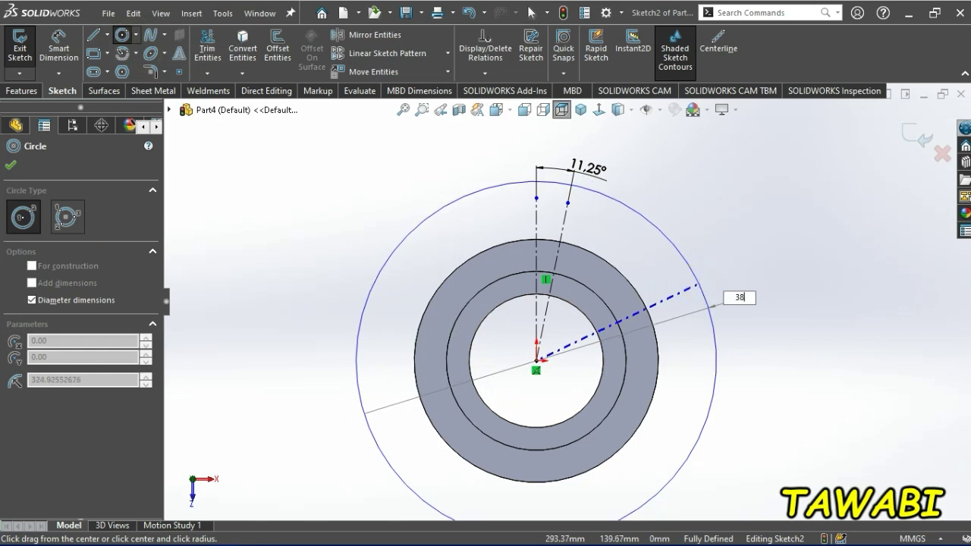
pyautogui.press('Return')
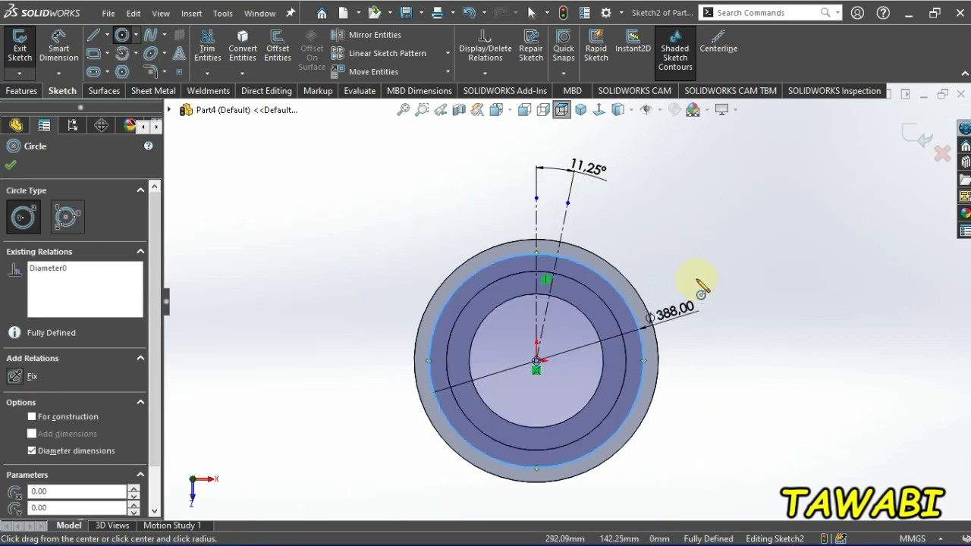
pyautogui.press('Escape')
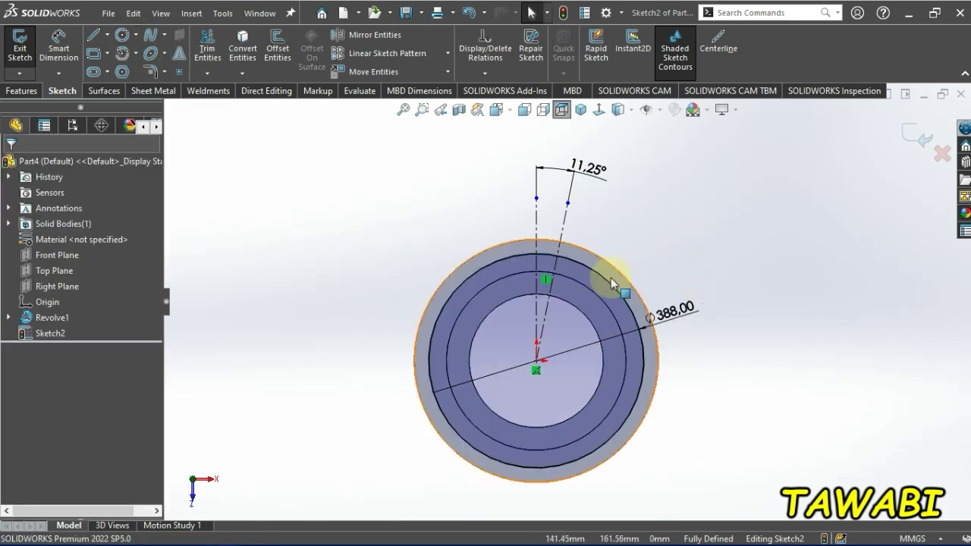
pyautogui.click(606, 280)
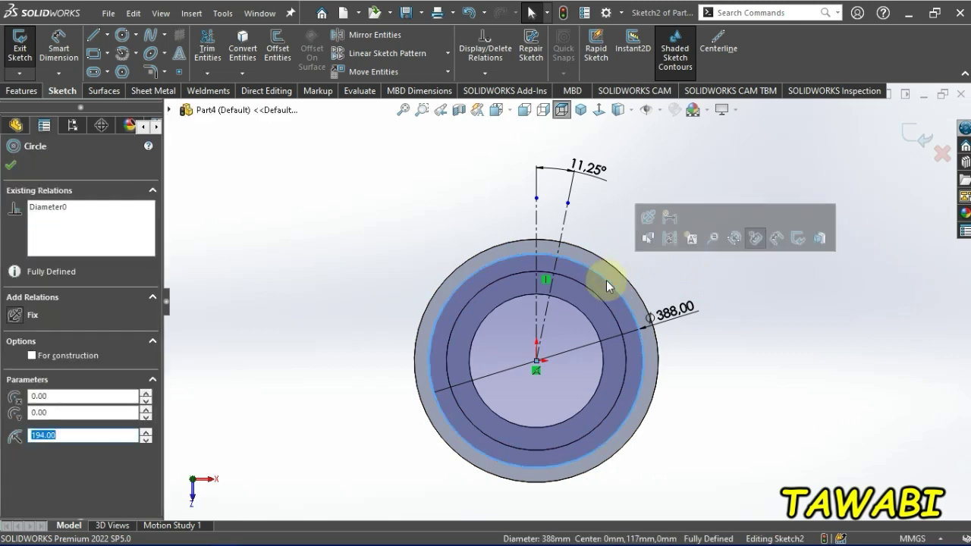
pyautogui.click(59, 363)
pyautogui.click(376, 228)
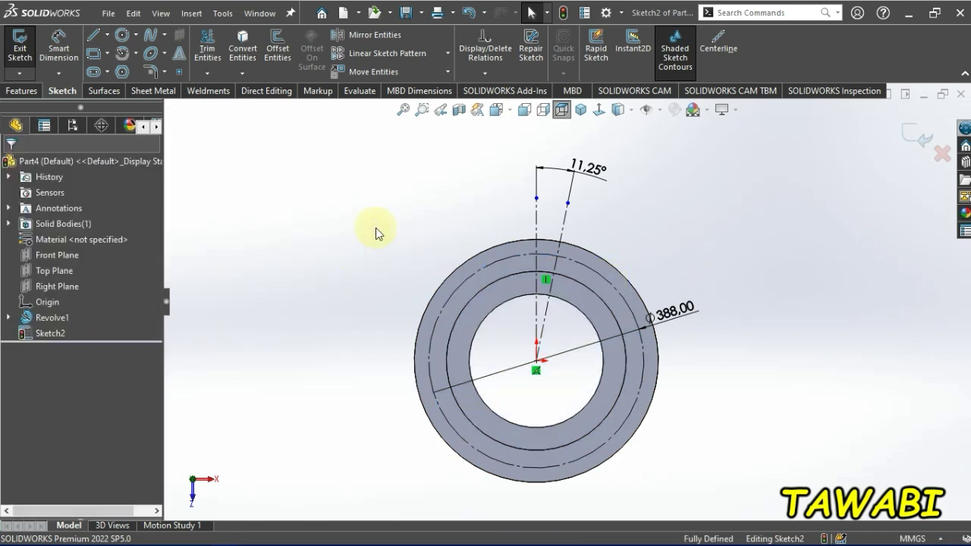
# - Draw a 29 mm diameter circle centred on the construction circle, just right of the slanted centerline
pyautogui.scroll(-2, 588, 231)
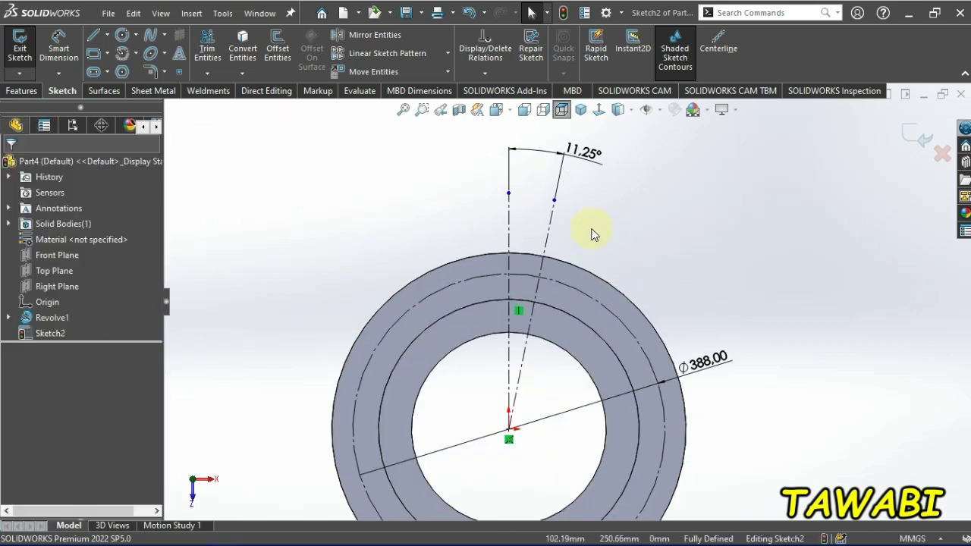
pyautogui.click(135, 36)
pyautogui.click(142, 55)
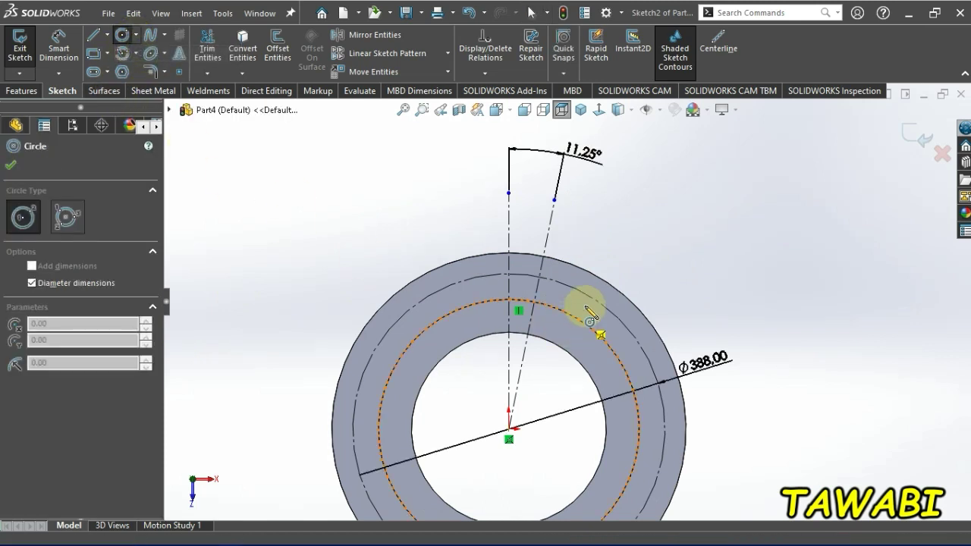
pyautogui.scroll(-2, 562, 288)
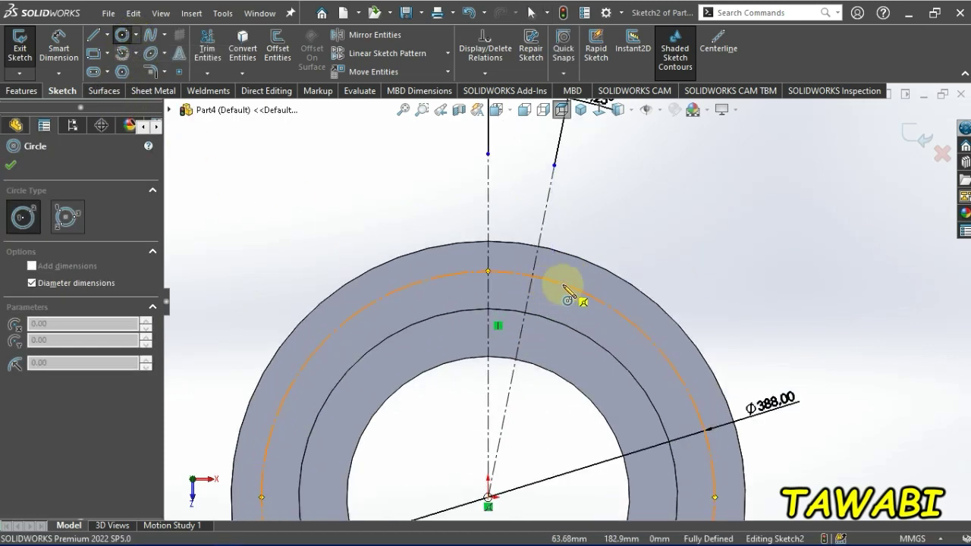
pyautogui.click(565, 286)
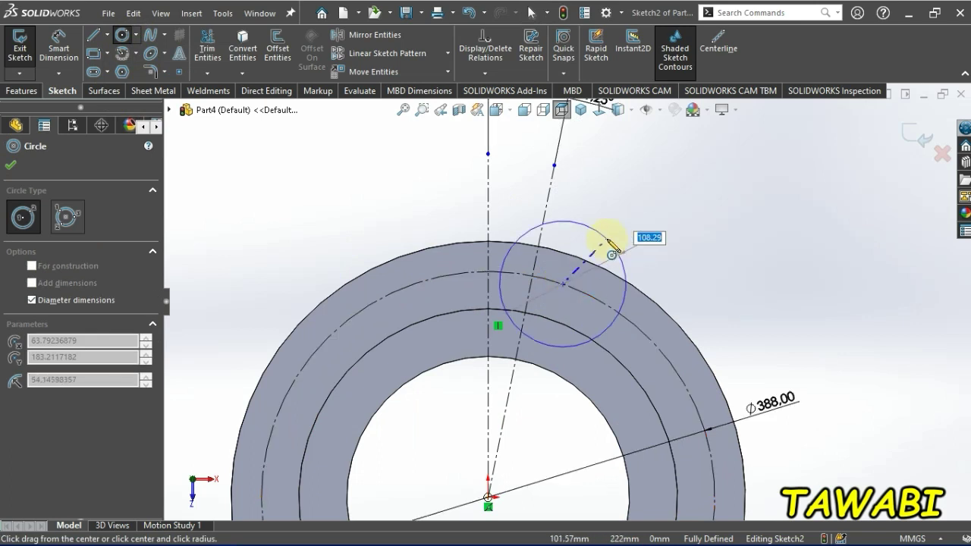
pyautogui.write('29')
pyautogui.press('Return')
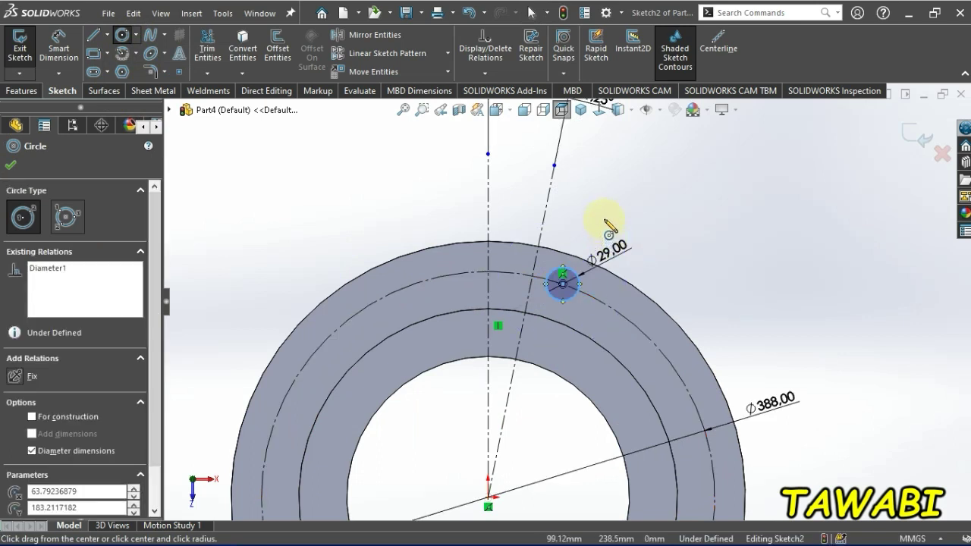
pyautogui.press('Escape')
# - Apply an Intersection relation between the small circle's center, the slanted centerline and the 388 mm construction circle
pyautogui.scroll(-1, 569, 251)
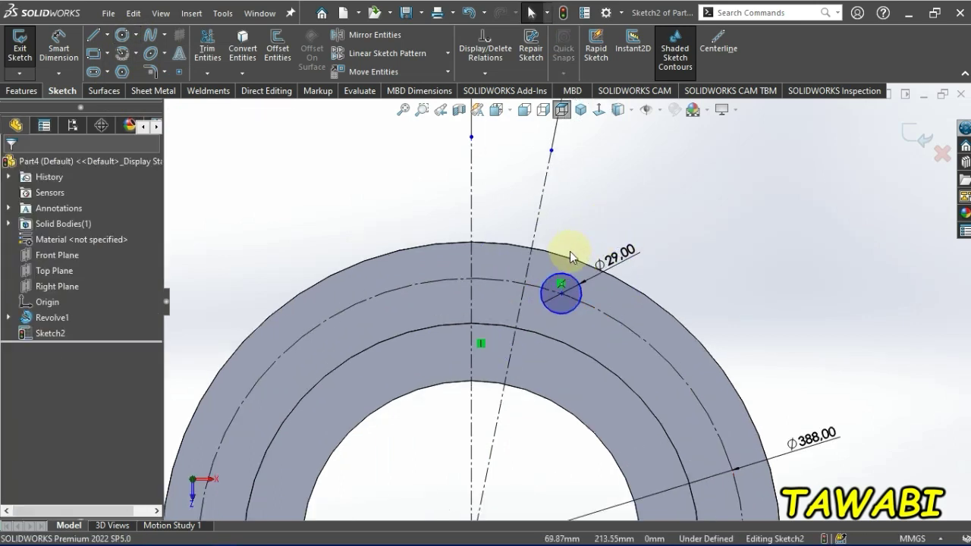
pyautogui.click(561, 295)
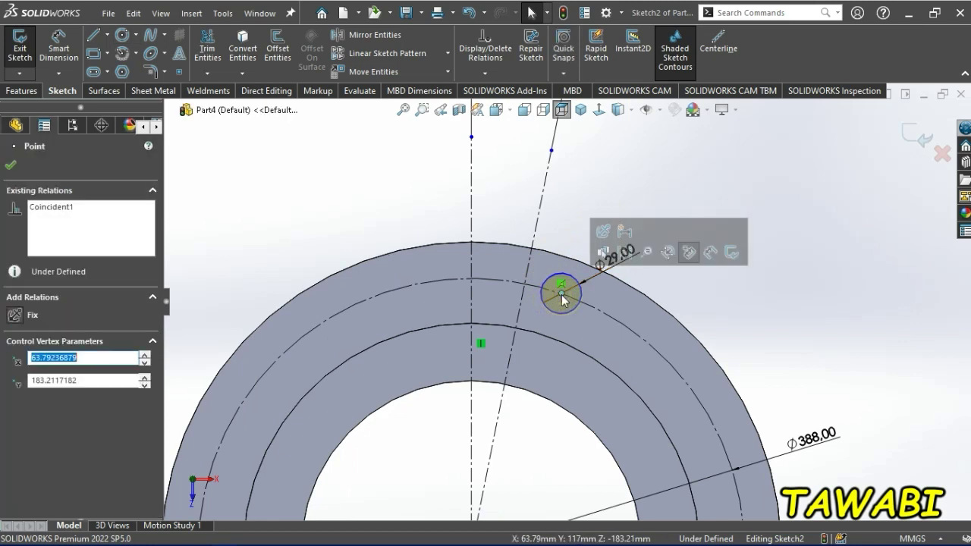
pyautogui.keyDown('ctrl'); pyautogui.click(529, 266); pyautogui.keyUp('ctrl')
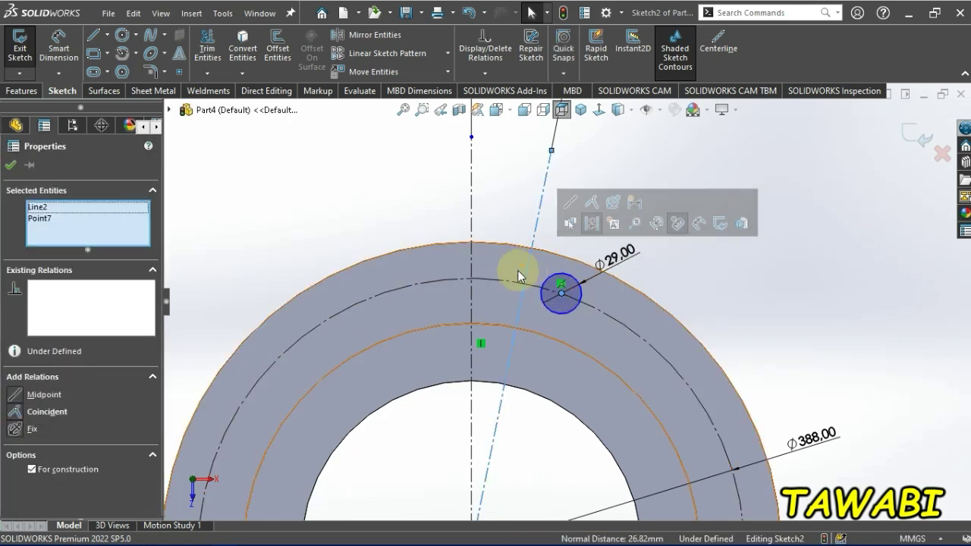
pyautogui.keyDown('ctrl'); pyautogui.click(505, 283); pyautogui.keyUp('ctrl')
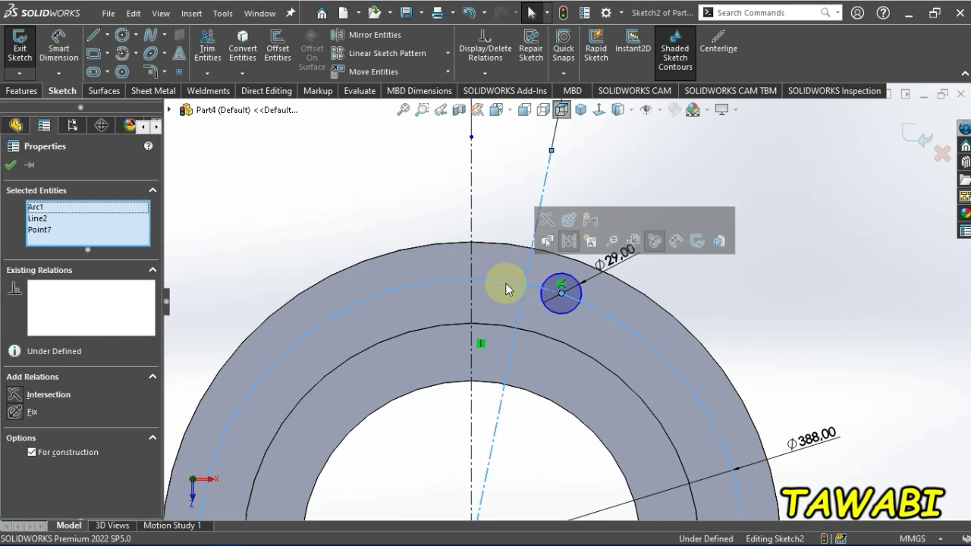
pyautogui.click(547, 221)
pyautogui.click(637, 182)
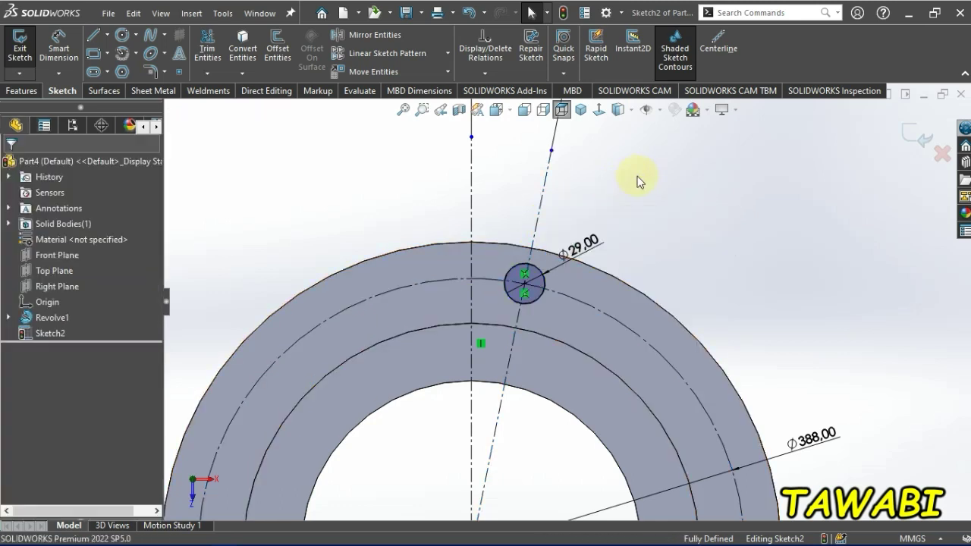
# - Cut the 29 mm circle through the flange with an Extruded Cut set to Through All
pyautogui.scroll(5, 659, 212)
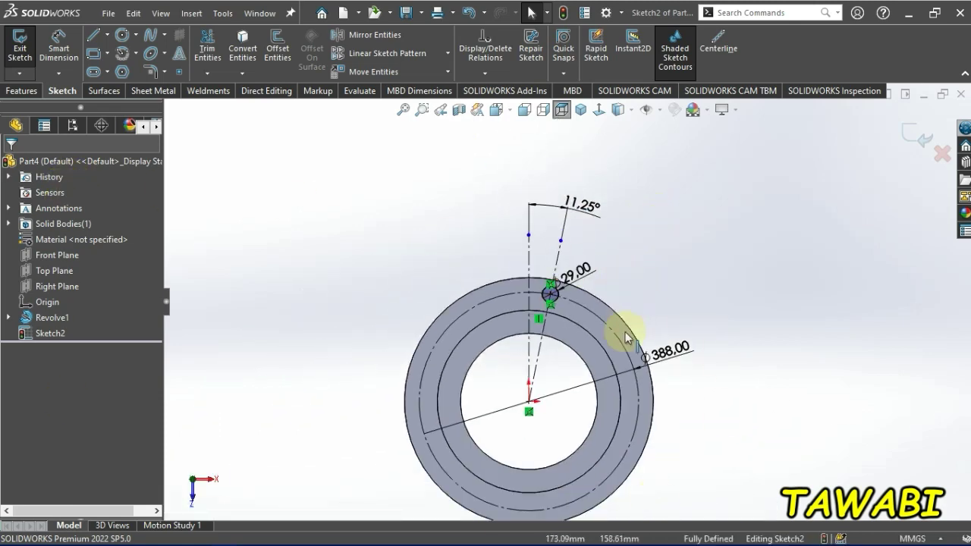
pyautogui.moveTo(625, 329)
pyautogui.mouseDown(button='middle')
pyautogui.moveTo(614, 351)
pyautogui.moveTo(546, 252)
pyautogui.moveTo(545, 262)
pyautogui.mouseUp(button='middle')
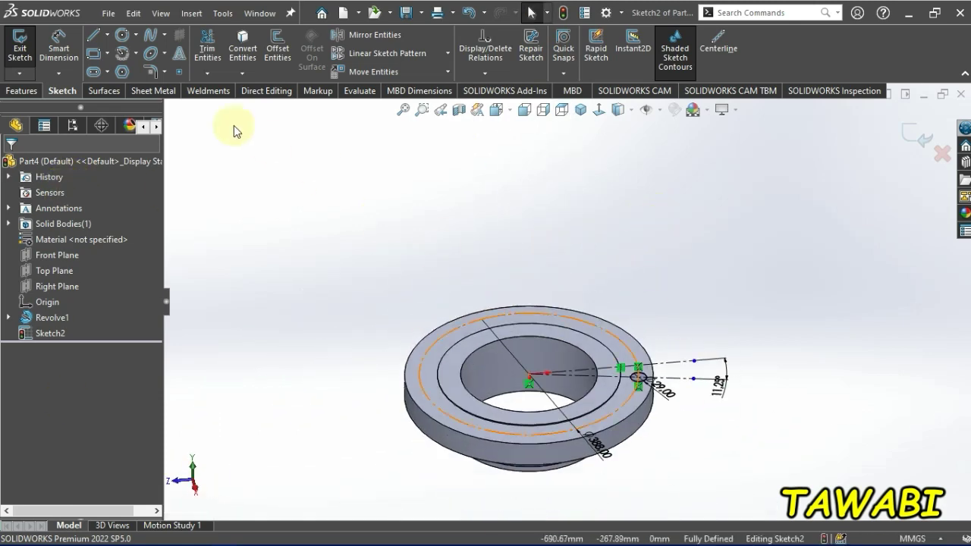
pyautogui.click(22, 90)
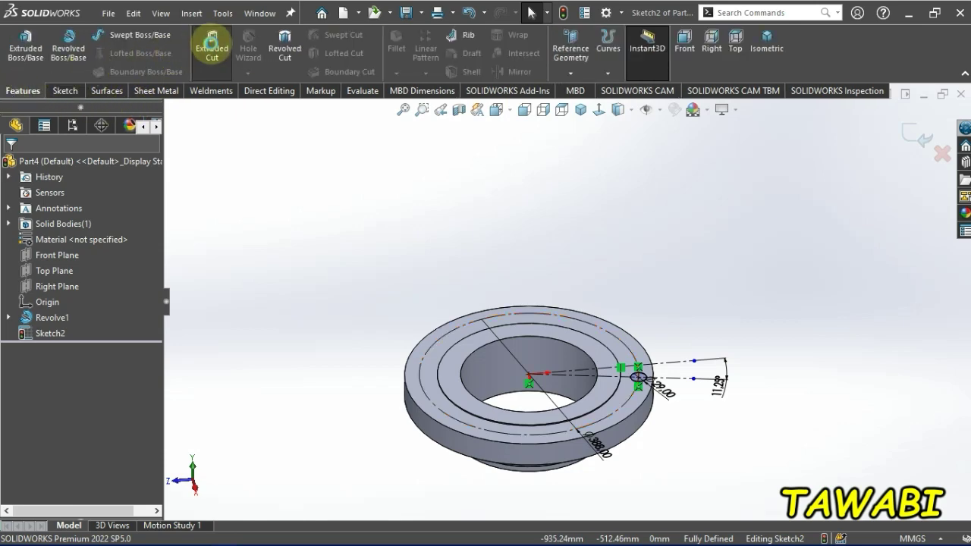
pyautogui.click(212, 42)
pyautogui.moveTo(754, 393)
pyautogui.mouseDown(button='middle')
pyautogui.moveTo(597, 255)
pyautogui.moveTo(642, 190)
pyautogui.mouseUp(button='middle')
pyautogui.click(63, 251)
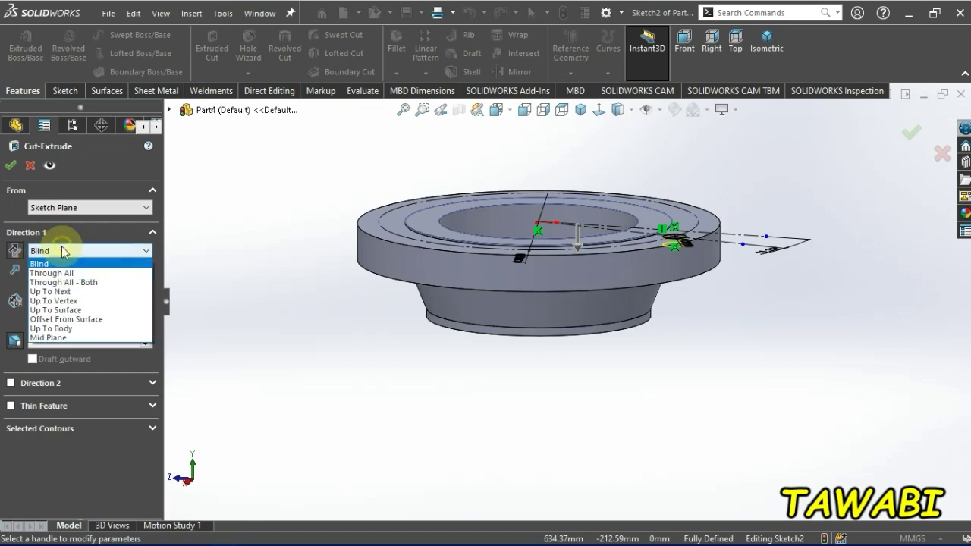
pyautogui.click(62, 274)
pyautogui.moveTo(775, 391); pyautogui.dragTo(757, 234, button='middle')
pyautogui.scroll(-5, 664, 165)
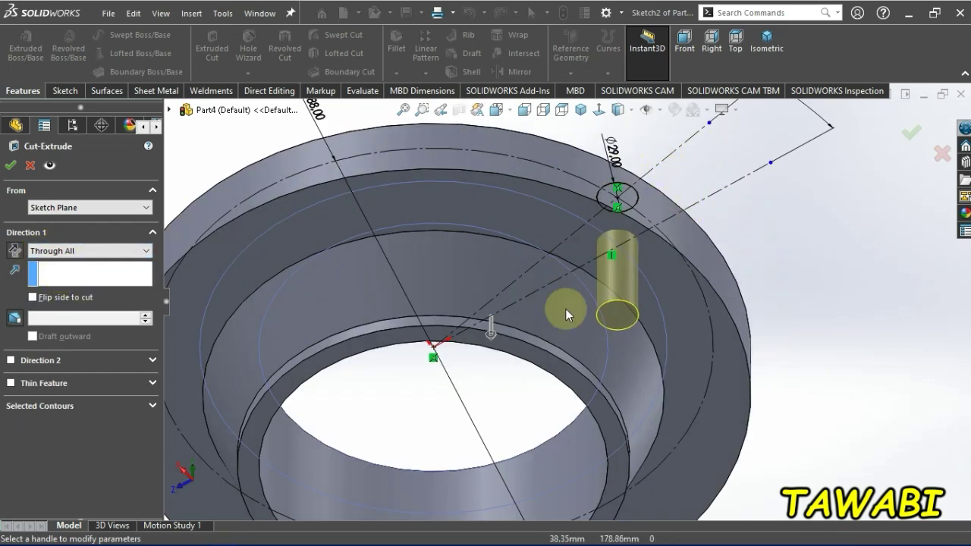
pyautogui.click(10, 169)
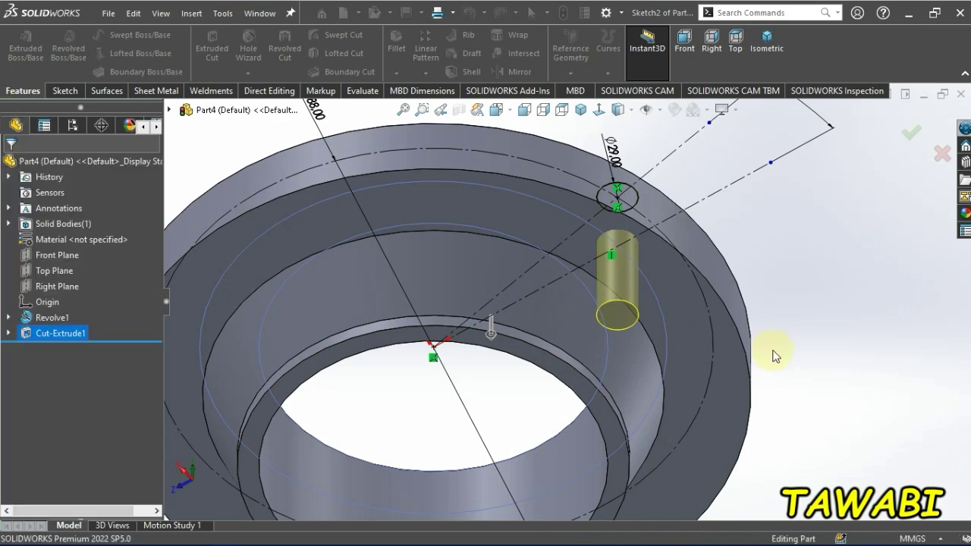
# - Turn on the display of temporary axes for the flange's bore and bolt hole
pyautogui.moveTo(700, 238); pyautogui.dragTo(674, 317, button='middle')
pyautogui.moveTo(597, 226); pyautogui.dragTo(681, 285, button='middle')
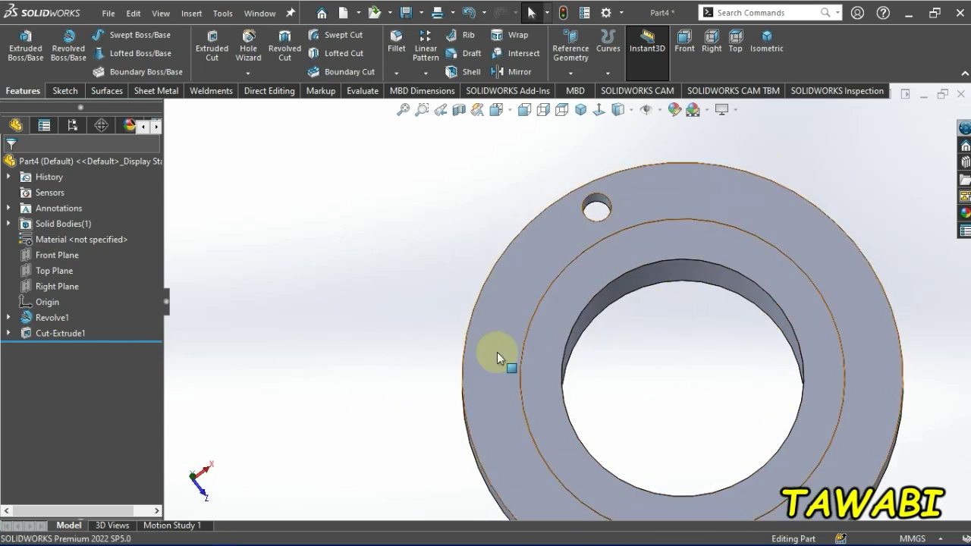
pyautogui.scroll(2, 568, 304)
pyautogui.moveTo(669, 373); pyautogui.dragTo(657, 325, button='middle')
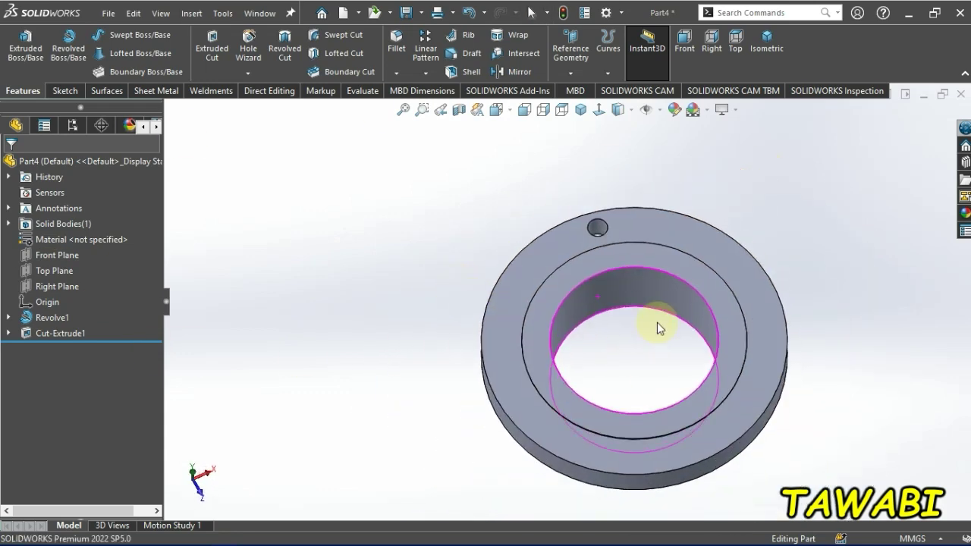
pyautogui.click(661, 111)
pyautogui.click(668, 151)
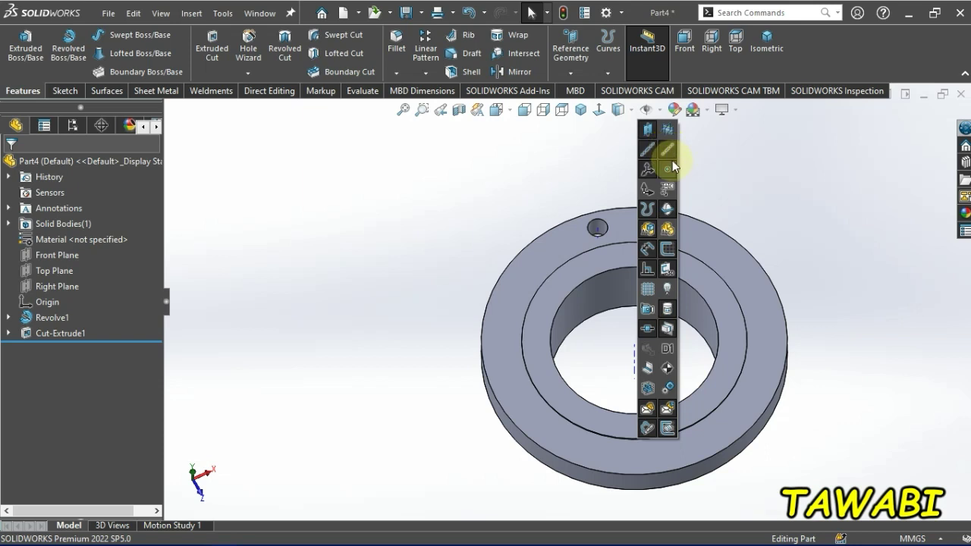
pyautogui.click(495, 188)
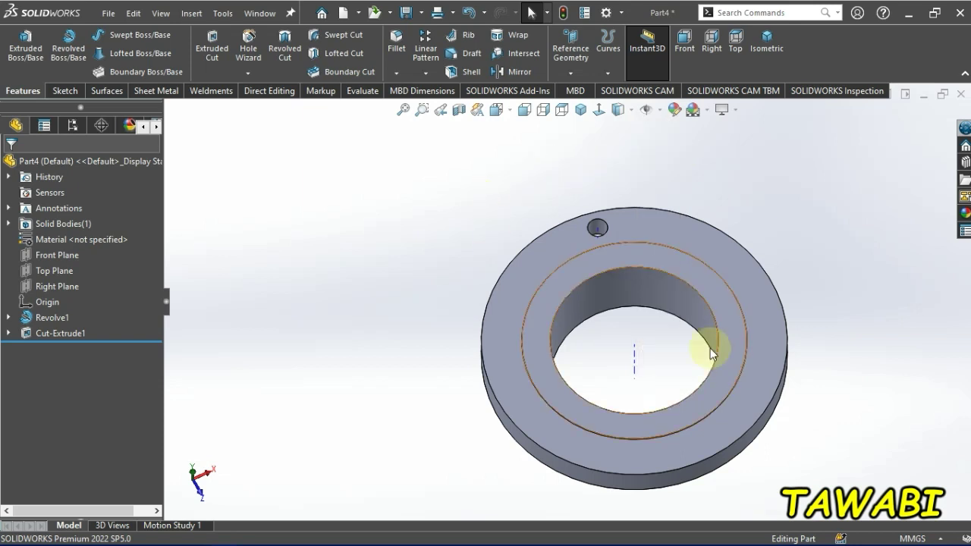
# - Circular-pattern the bolt-hole cut around the bore's temporary axis, using 16 equally spaced instances over 360 degrees
pyautogui.moveTo(705, 347); pyautogui.dragTo(686, 331, button='middle')
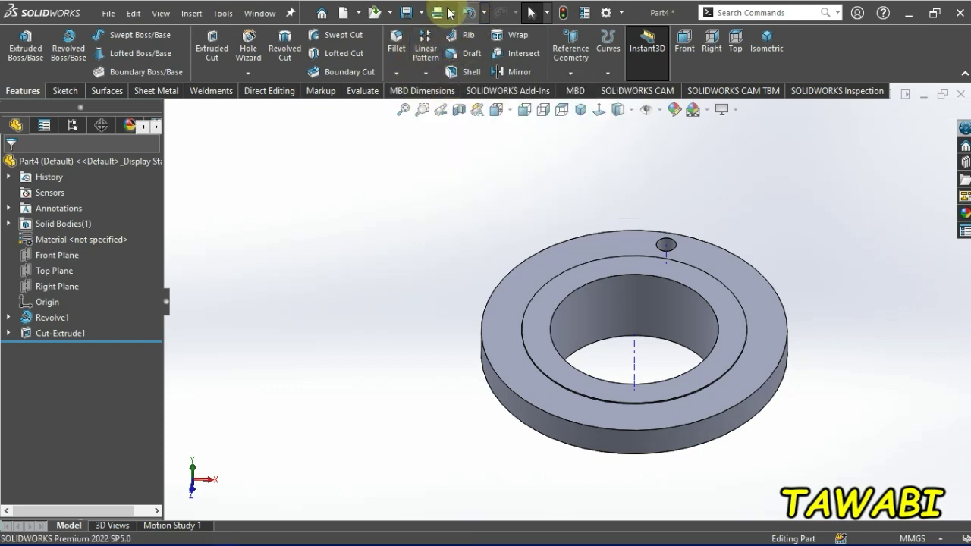
pyautogui.click(425, 73)
pyautogui.click(449, 108)
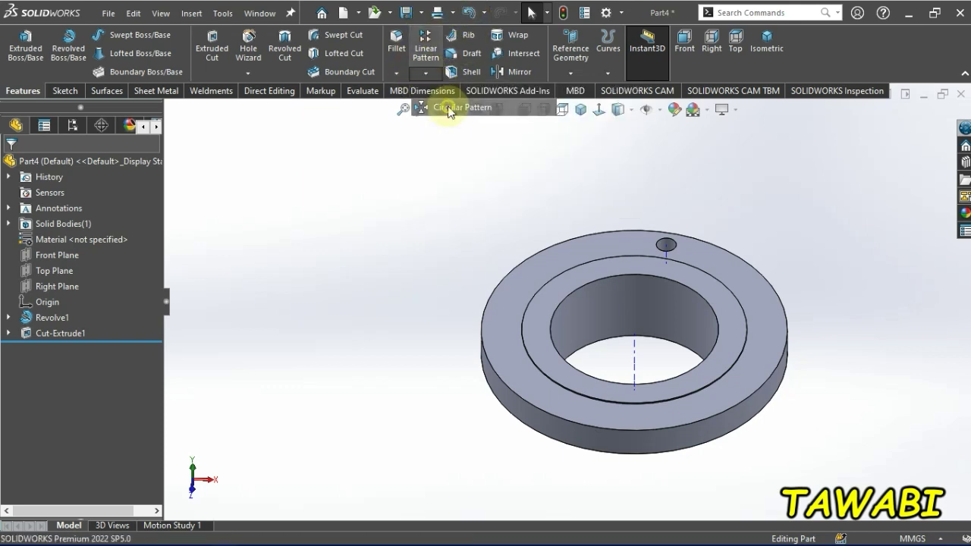
pyautogui.click(106, 215)
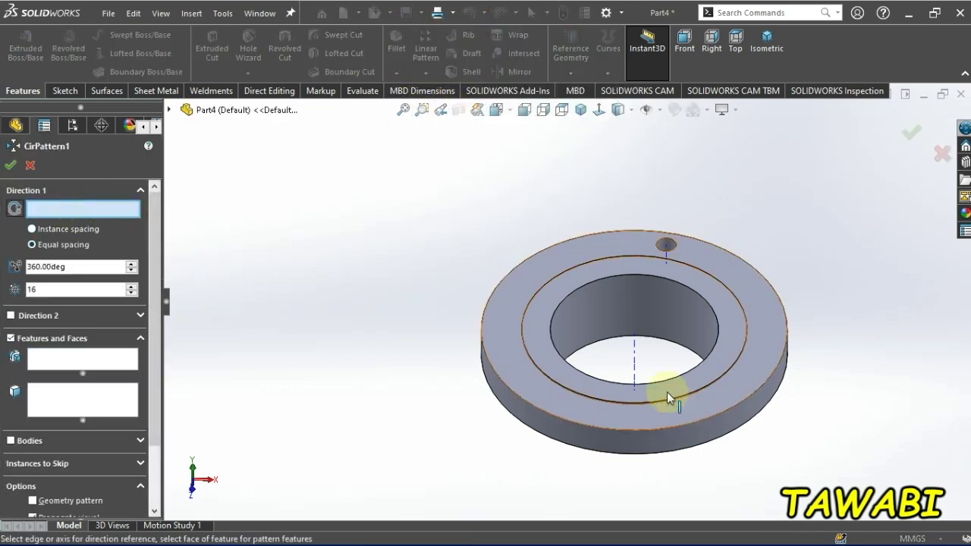
pyautogui.click(635, 362)
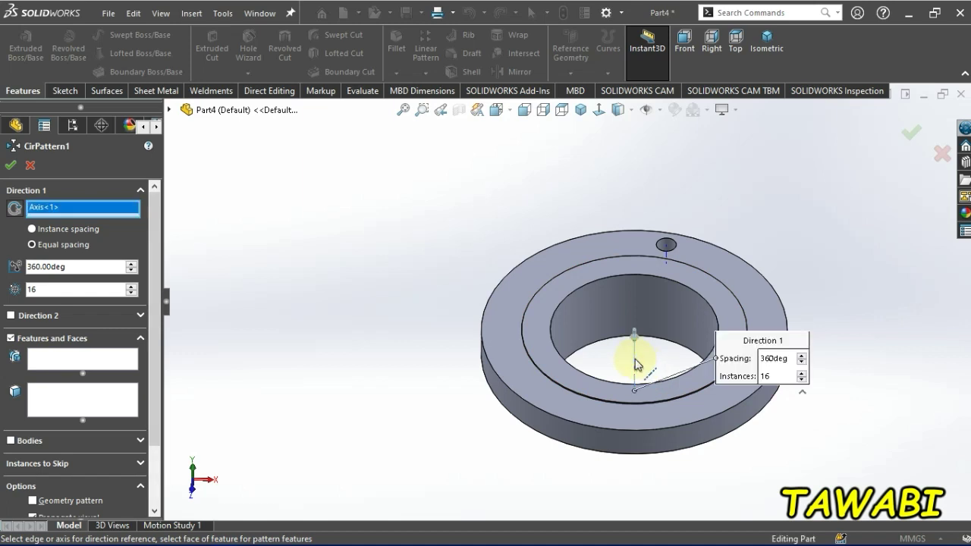
pyautogui.click(127, 263)
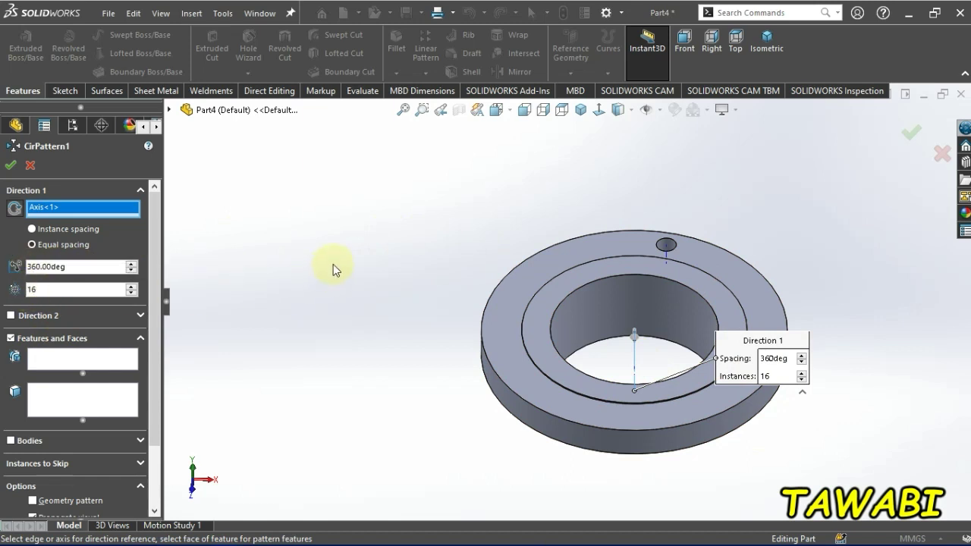
pyautogui.click(72, 358)
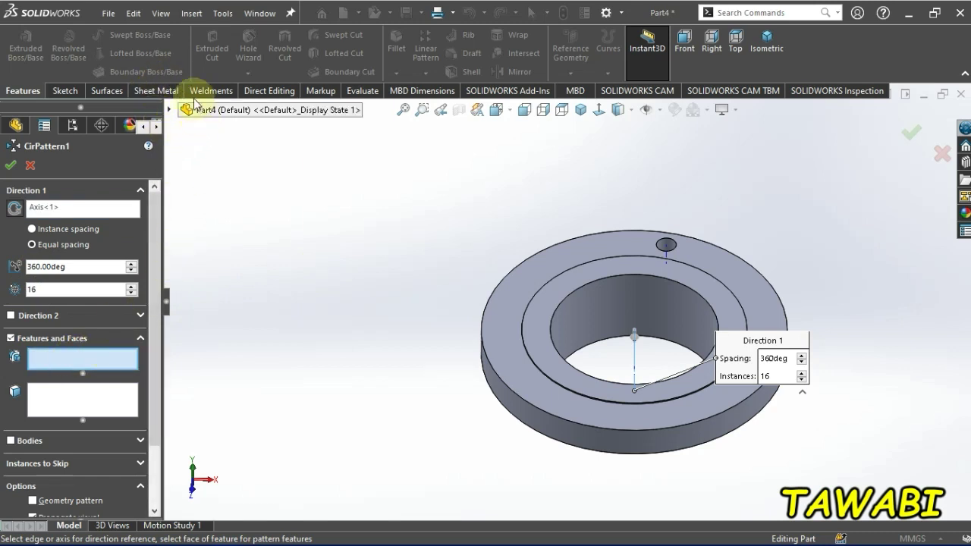
pyautogui.click(168, 110)
pyautogui.click(229, 282)
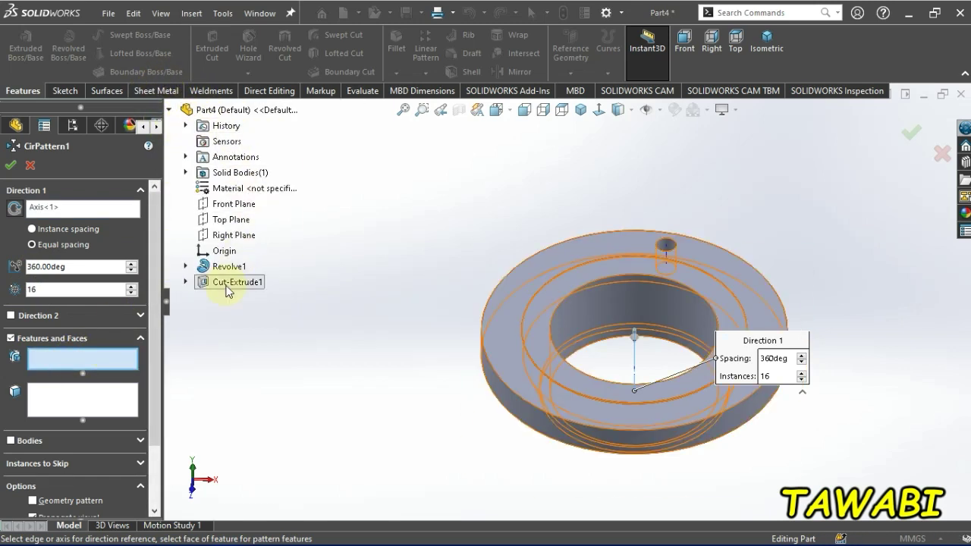
pyautogui.moveTo(878, 408); pyautogui.dragTo(791, 220, button='middle')
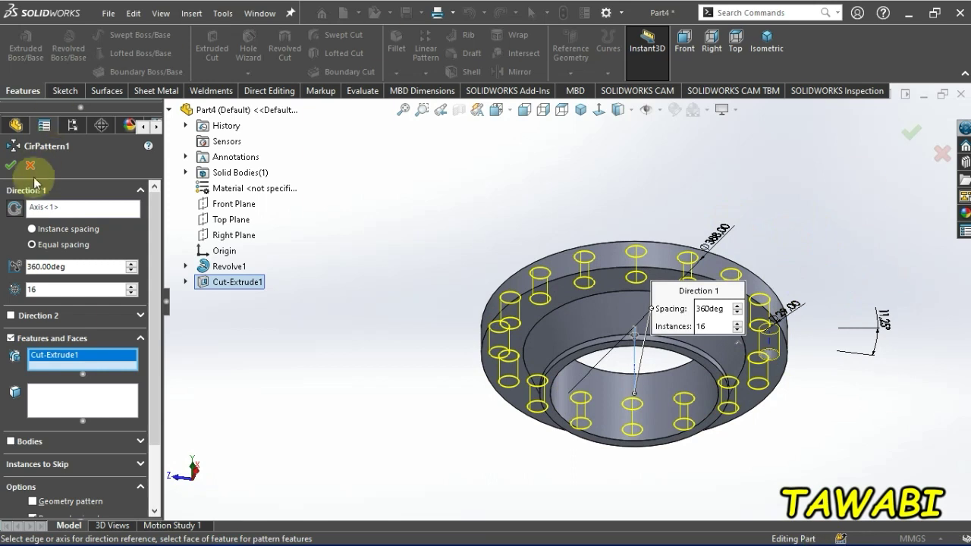
pyautogui.click(10, 165)
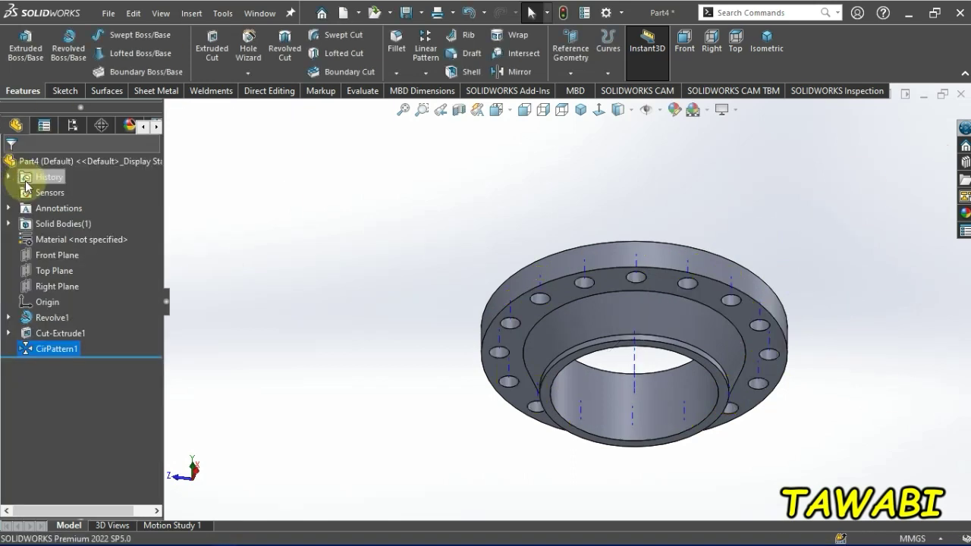
# - Turn off the display of temporary axes on the patterned flange
pyautogui.click(657, 110)
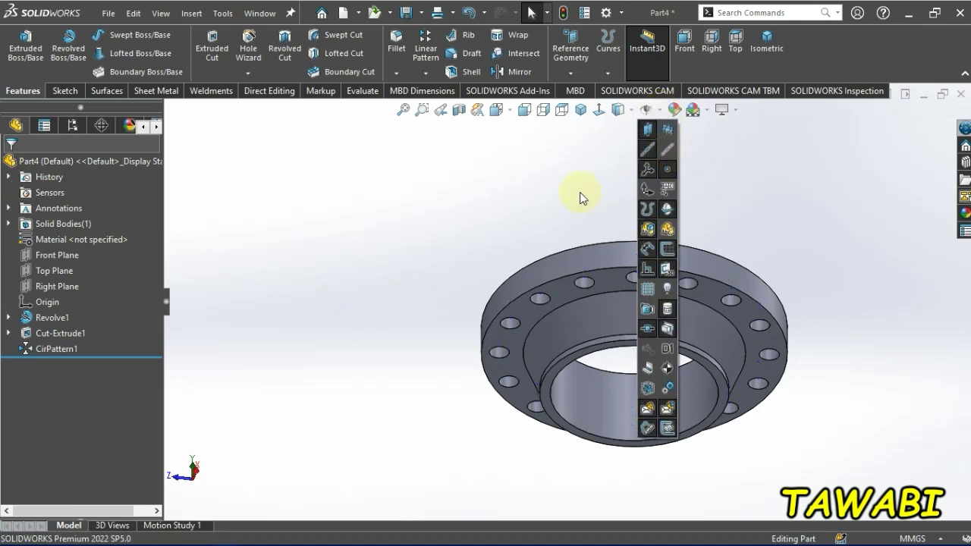
pyautogui.moveTo(743, 223); pyautogui.dragTo(619, 286, button='middle')
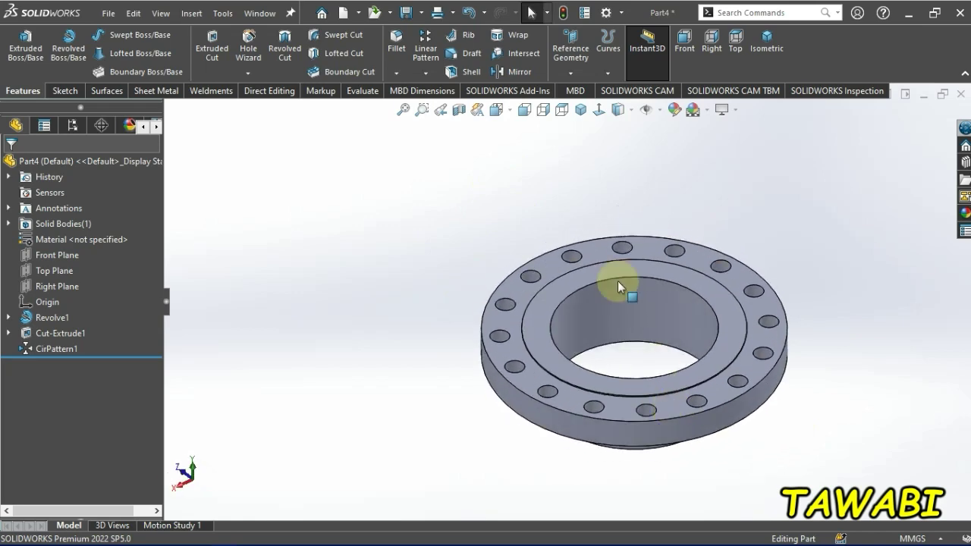
# - Examine the flange's inner profile in a planar section view on the Front Plane, and restore the full view
pyautogui.click(459, 110)
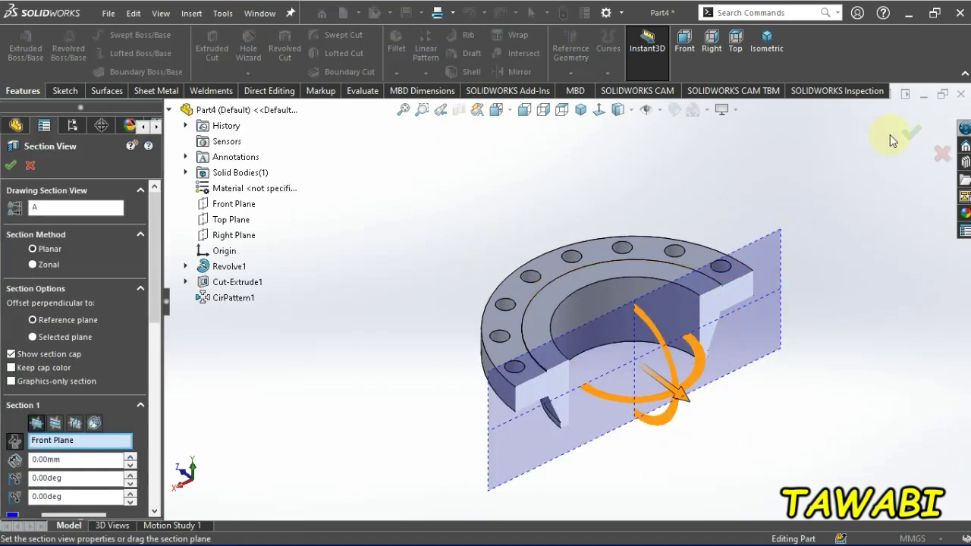
pyautogui.click(909, 135)
pyautogui.moveTo(769, 351); pyautogui.dragTo(359, 303, button='middle')
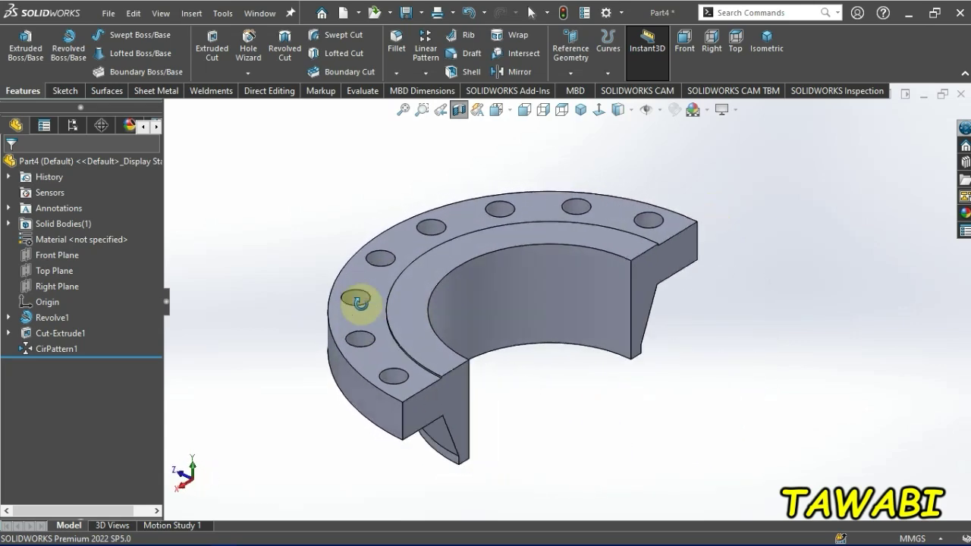
pyautogui.click(458, 109)
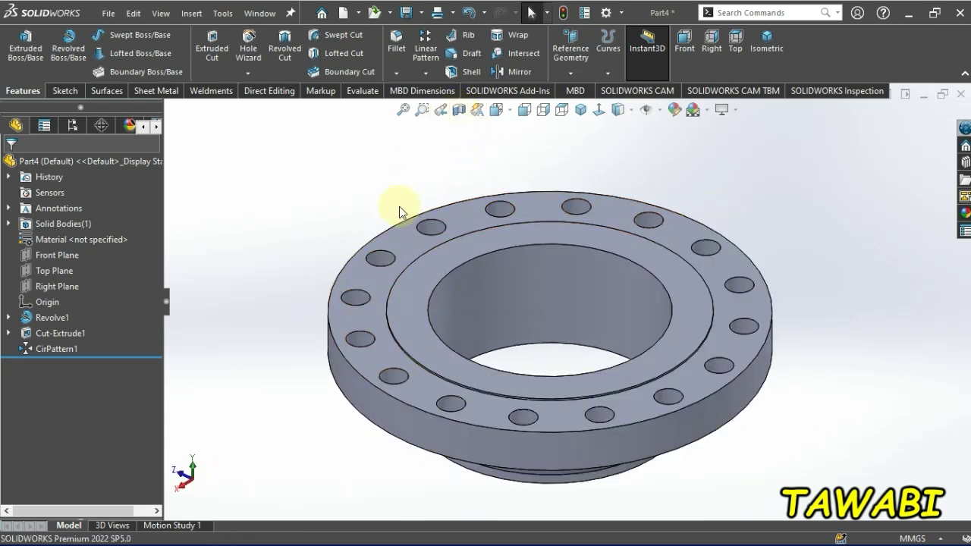